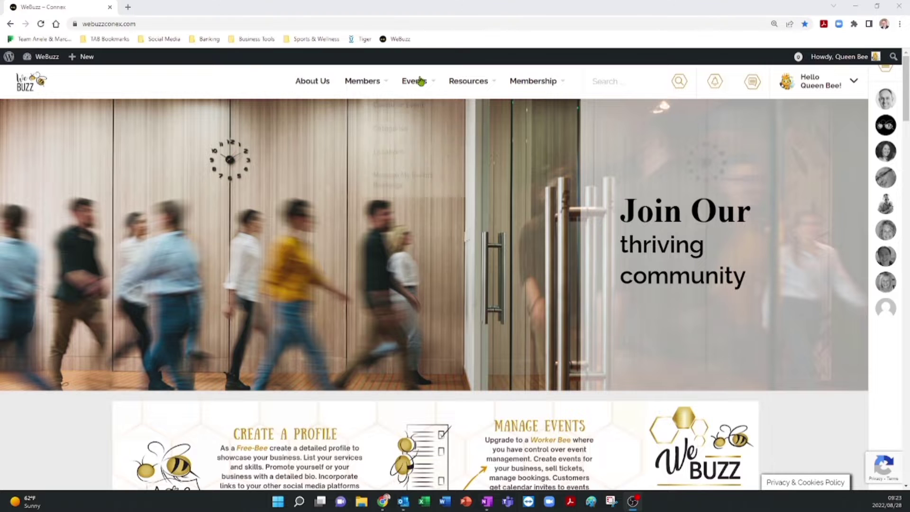
Step: Open the form for creating a new event and look over its sections
mouse_move(413, 83)
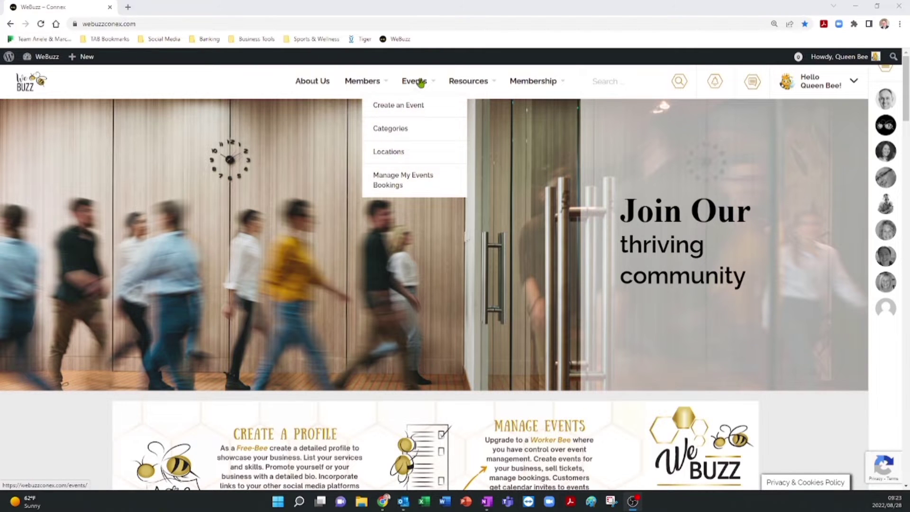
left_click(402, 105)
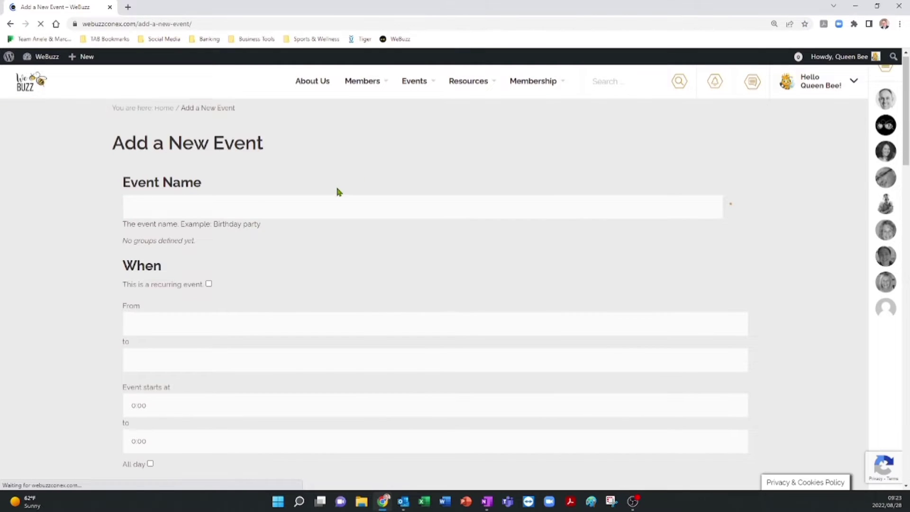
scroll(338, 188, "down", 10)
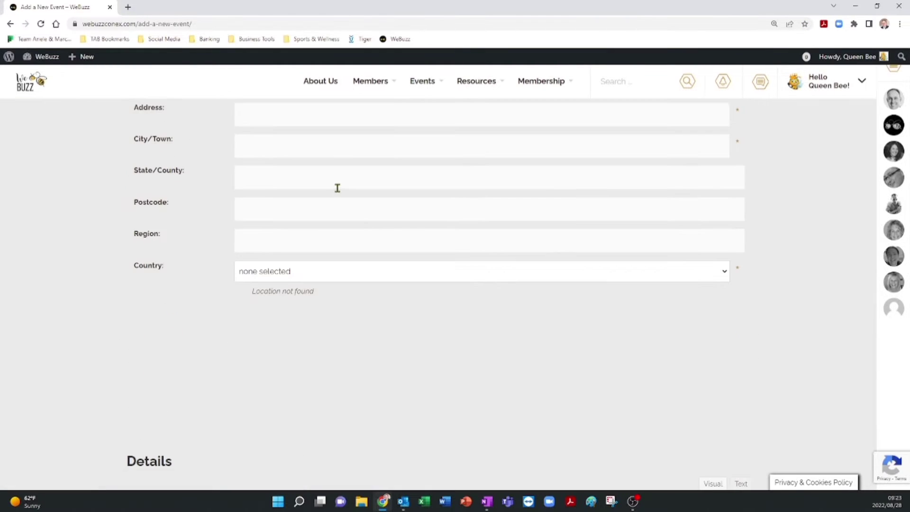
scroll(338, 188, "down", 11)
scroll(337, 188, "up", 8)
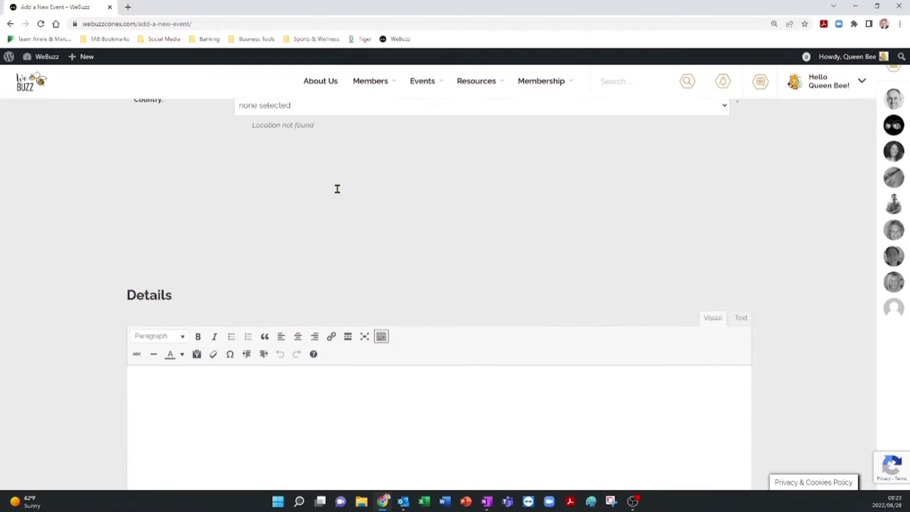
scroll(338, 189, "up", 10)
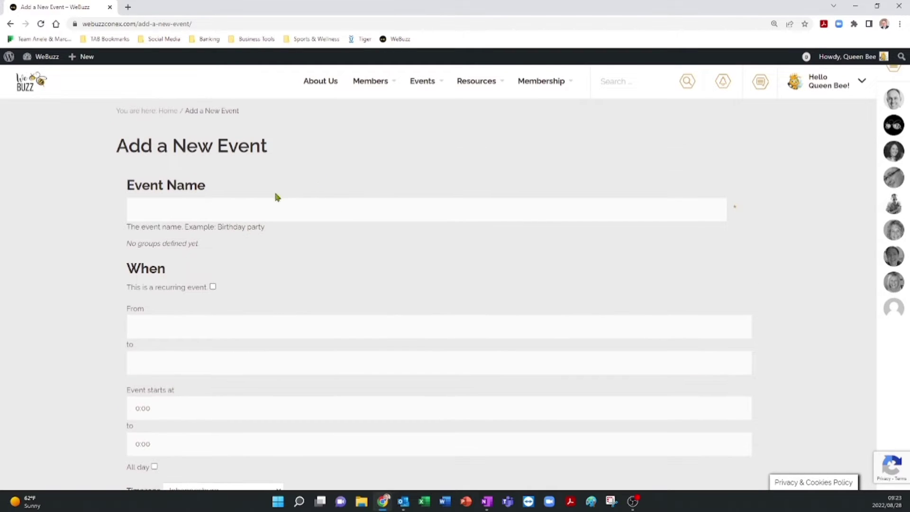
Step: Name the event "Honey Expo"
left_click(243, 204)
type("Honey Expo")
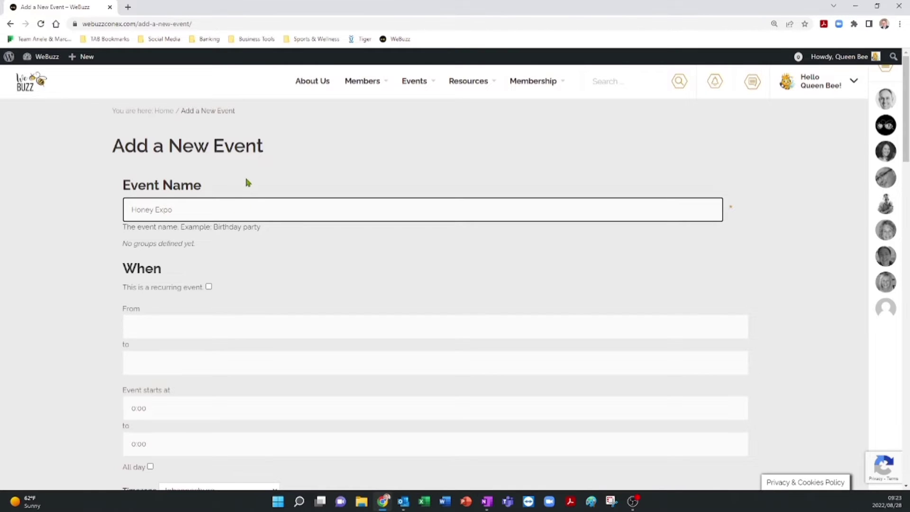
left_click(46, 193)
Step: Set the event dates to run from 19/11/2022 to 20/11/2022
scroll(48, 195, "down", 3)
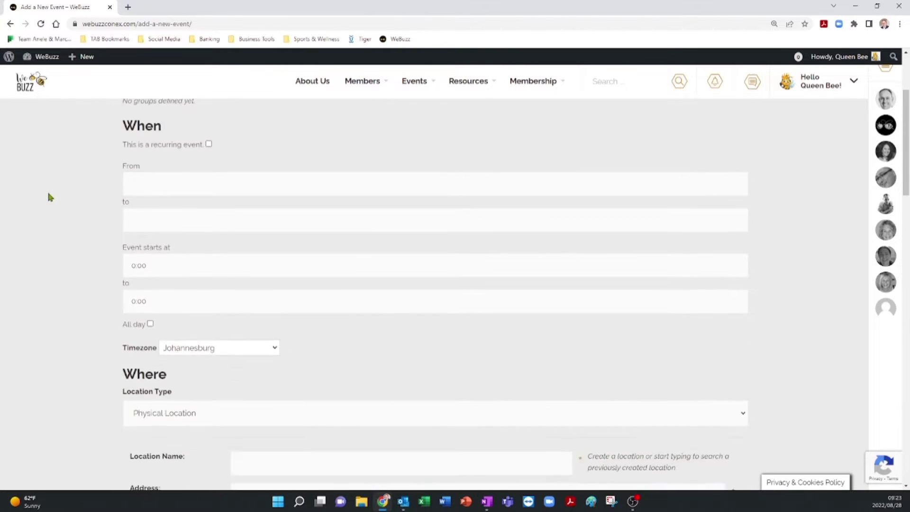
scroll(50, 197, "up", 1)
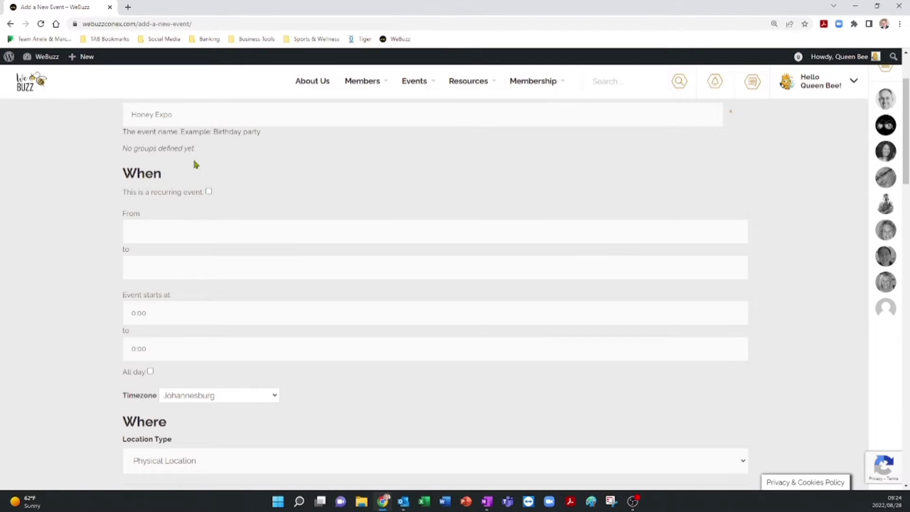
left_click(144, 228)
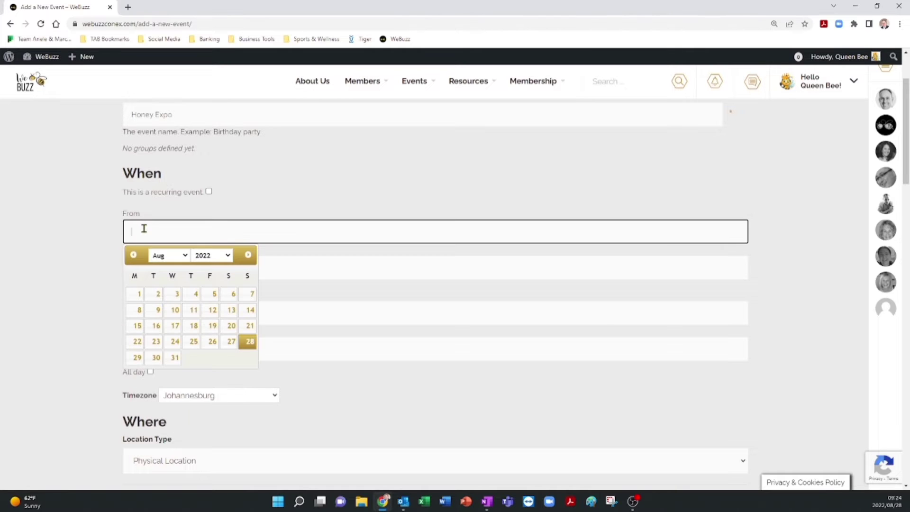
left_click(187, 257)
left_click(160, 369)
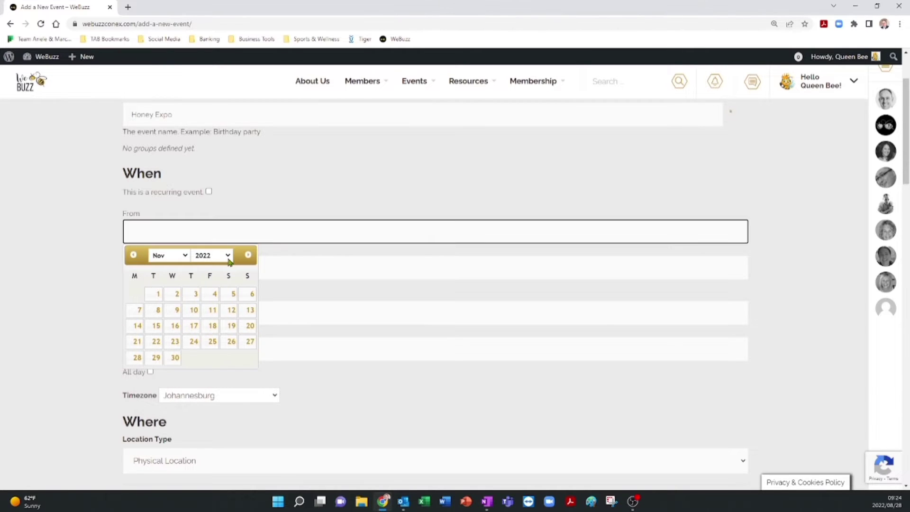
left_click(211, 256)
left_click(211, 463)
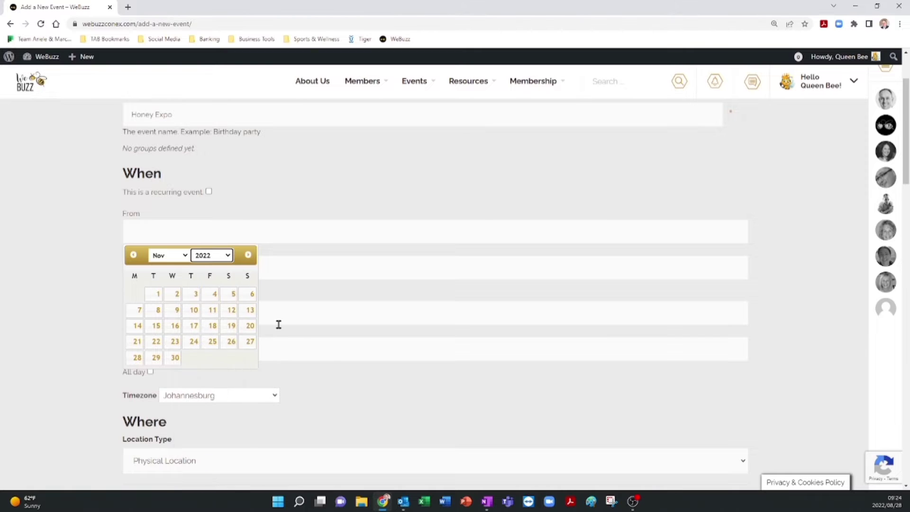
left_click(228, 325)
left_click(173, 272)
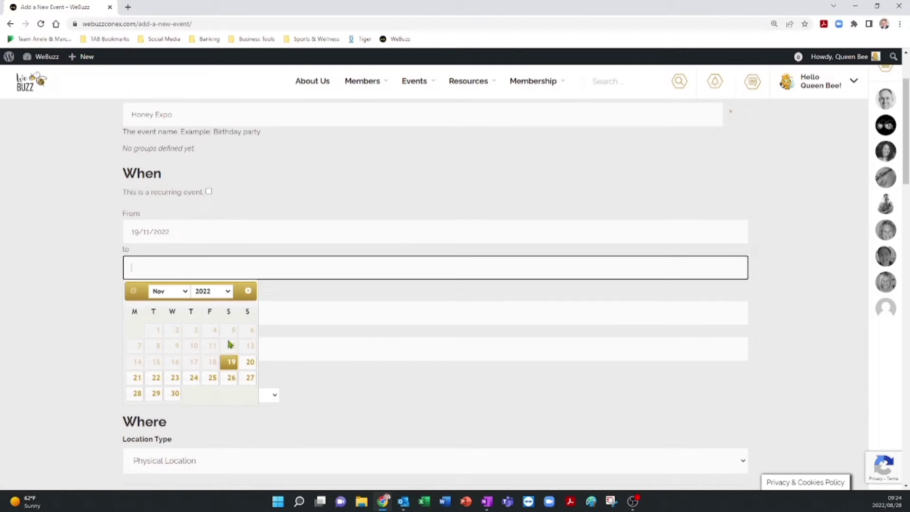
left_click(245, 362)
Step: Set the event hours from 8:00 to 17:00 with Johannesburg as the timezone
left_click(154, 315)
scroll(142, 365, "down", 9)
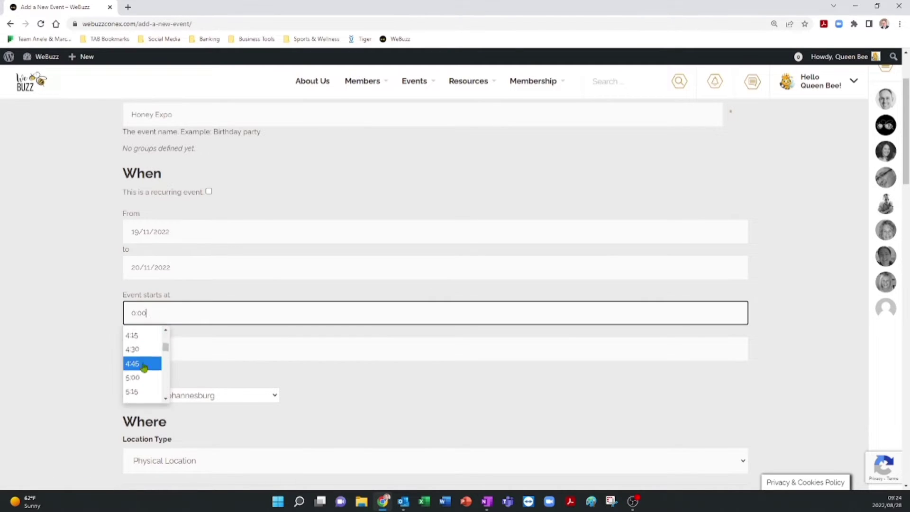
left_click(143, 357)
left_click(143, 351)
scroll(132, 412, "down", 5)
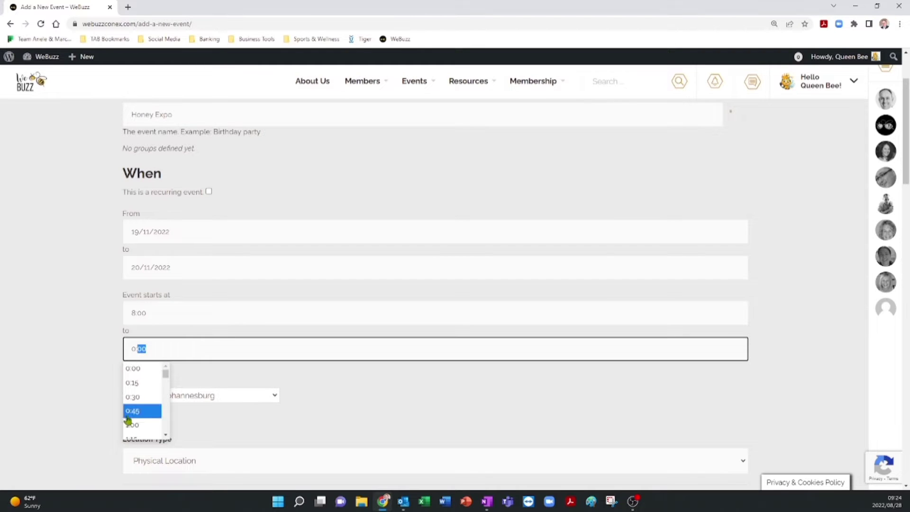
scroll(132, 412, "down", 13)
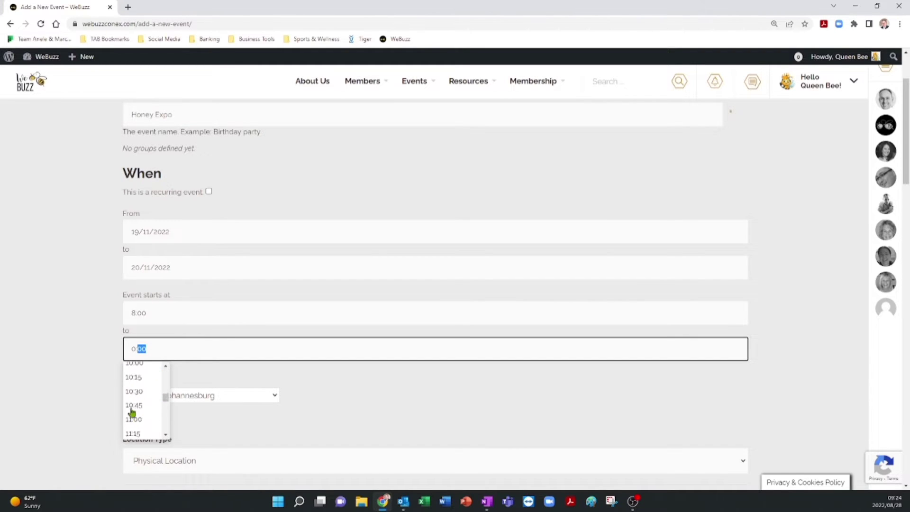
scroll(133, 413, "down", 2)
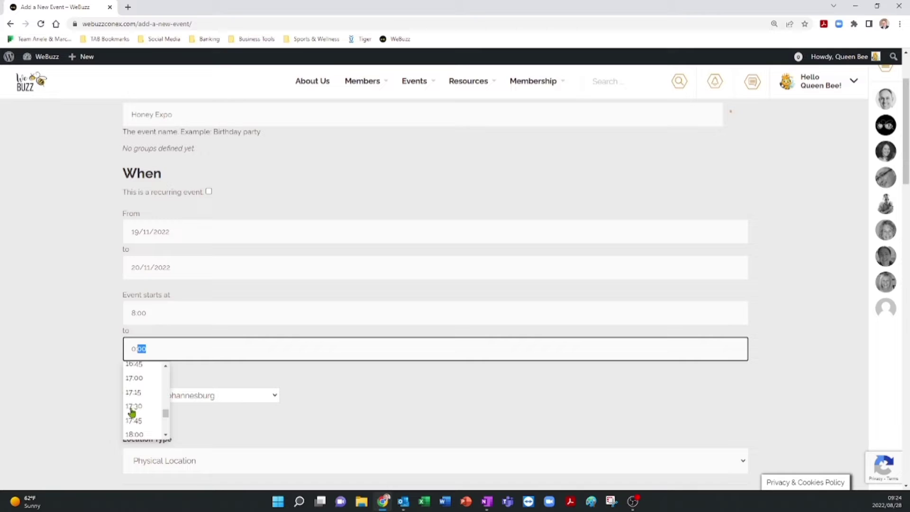
left_click(134, 376)
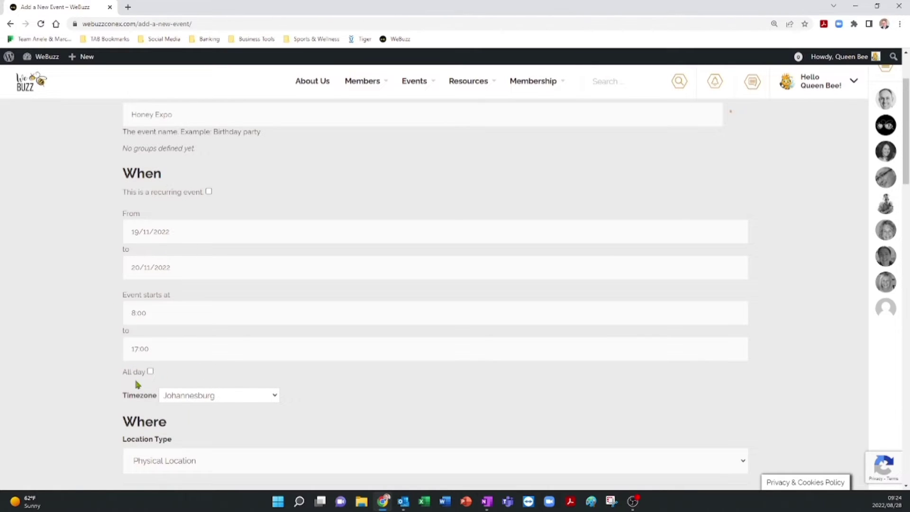
left_click(227, 396)
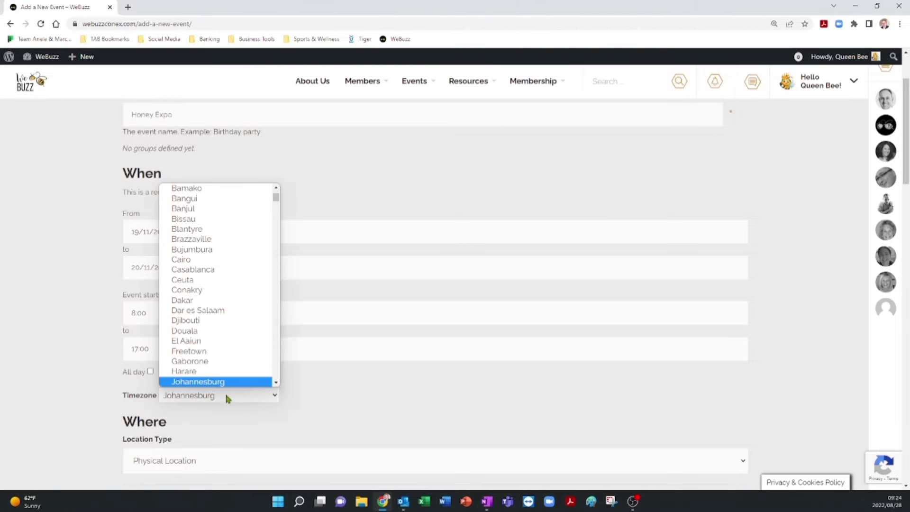
left_click(192, 383)
Step: Switch the location type to URL and examine the URL and Link Text fields
scroll(104, 231, "down", 5)
left_click(174, 224)
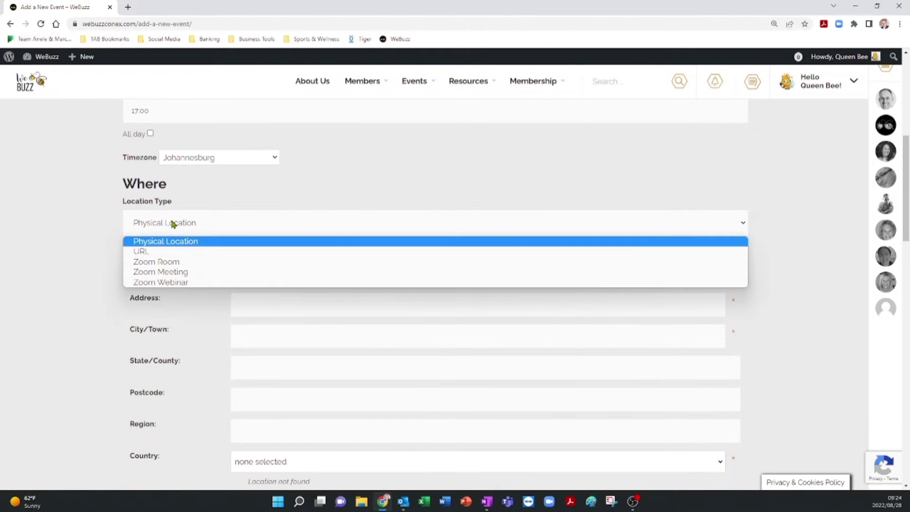
left_click(155, 251)
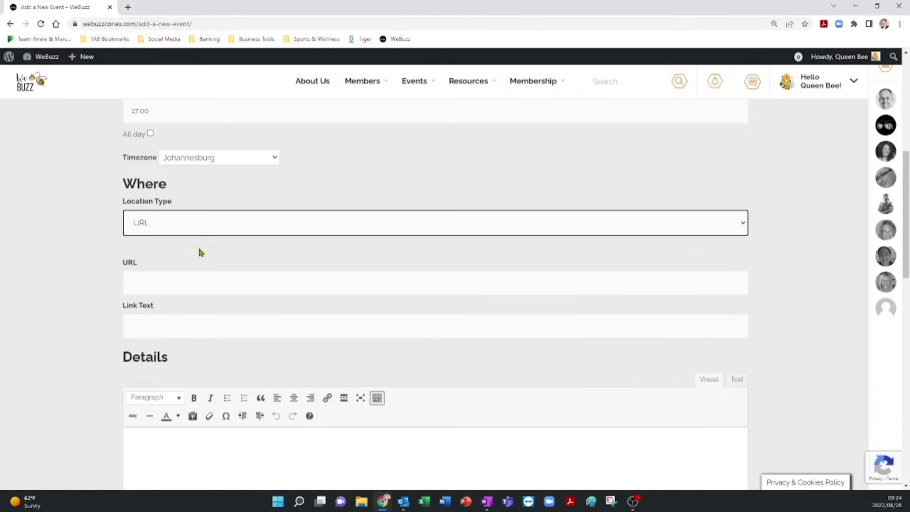
left_click(142, 285)
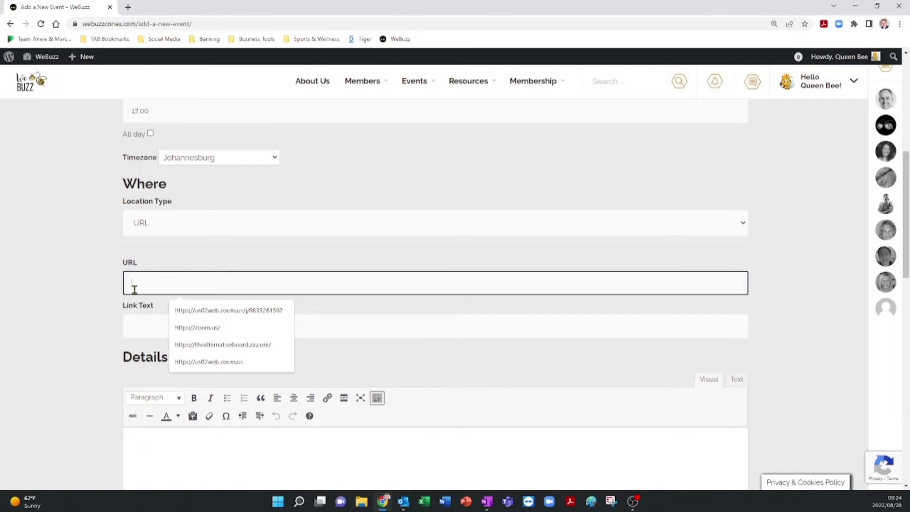
left_click(86, 271)
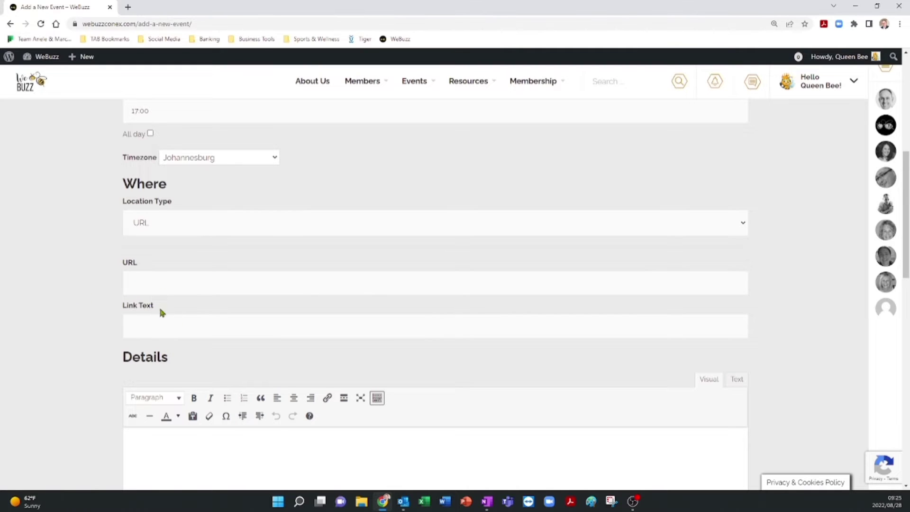
left_click(198, 323)
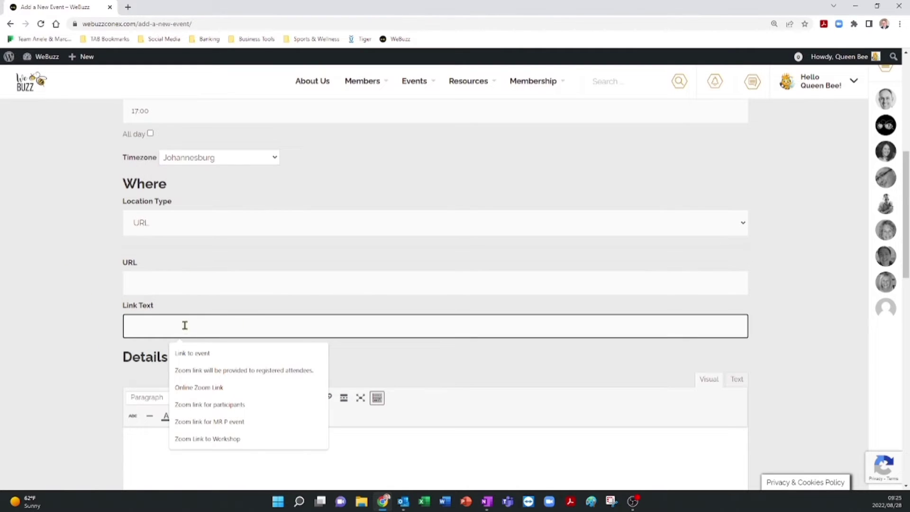
left_click(76, 232)
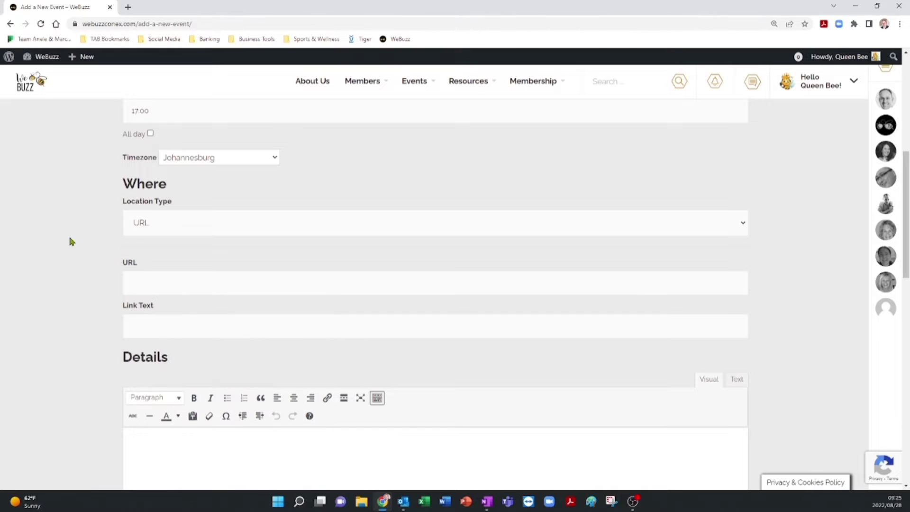
Step: Set the location type to Physical Location and name the location "Sandton Convention Center"
left_click(175, 234)
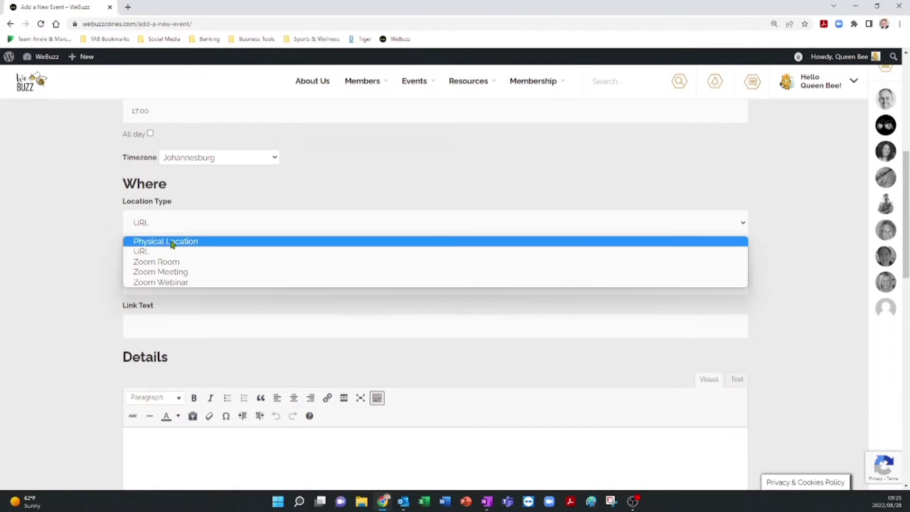
left_click(173, 241)
scroll(69, 192, "up", 4)
scroll(69, 193, "down", 7)
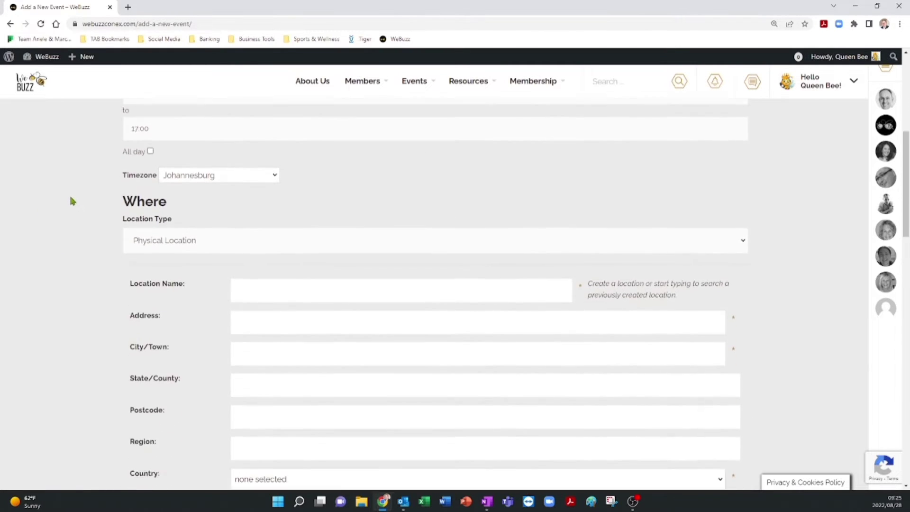
left_click(275, 141)
type("Sa")
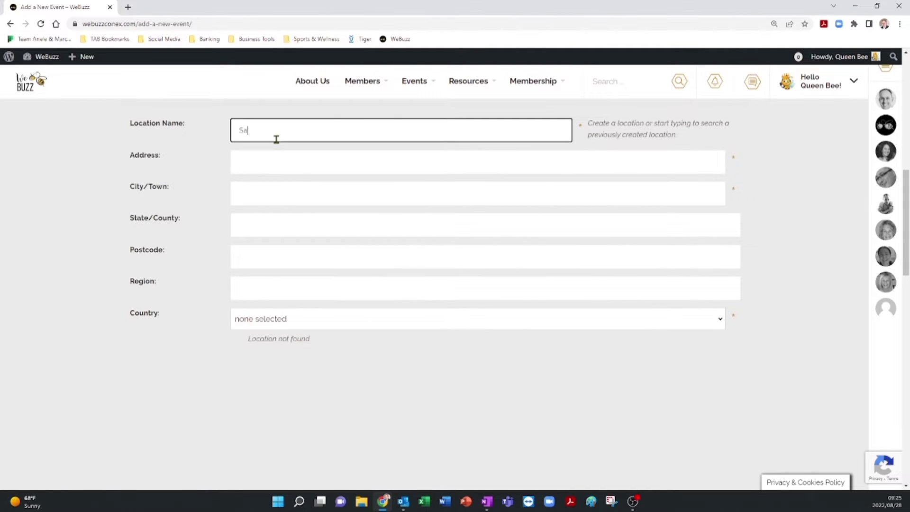
type("ndton Convention Center")
Step: Enter the convention center's street address in the location details
left_click(274, 157)
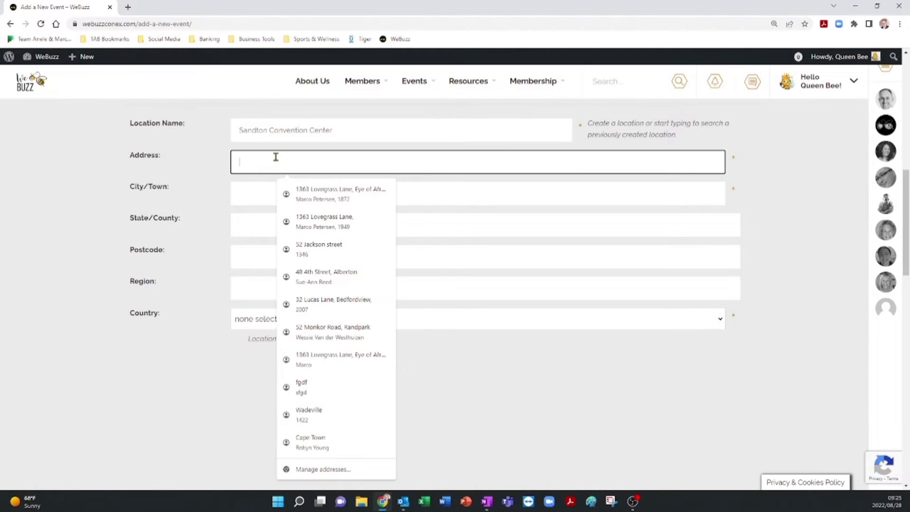
left_click(90, 289)
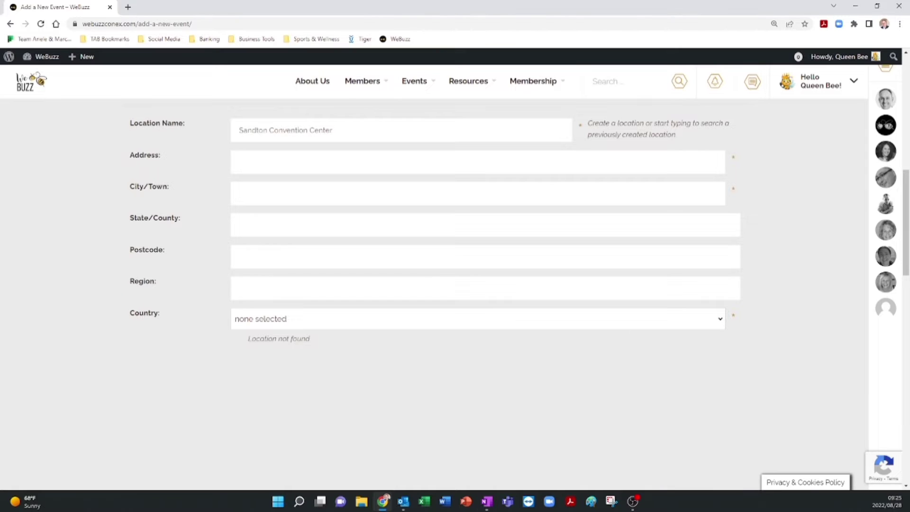
key("alt+Tab")
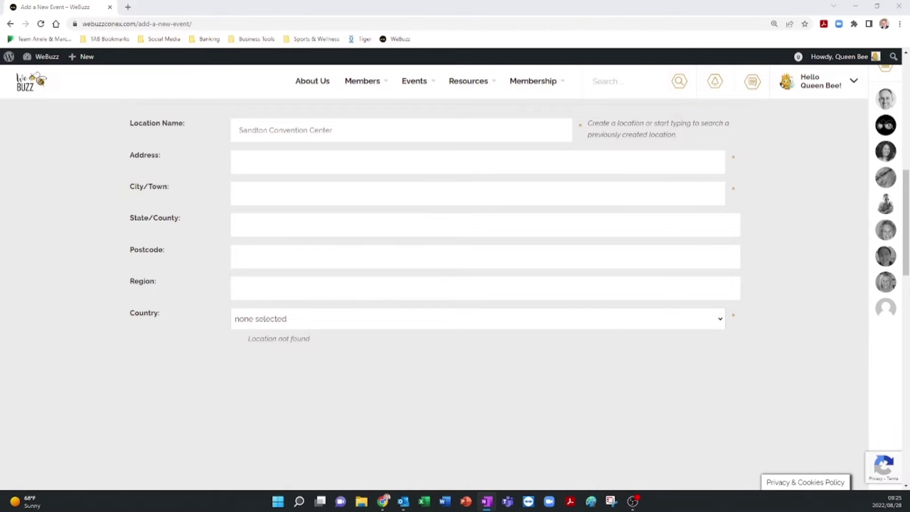
left_click(313, 168)
type("161 Maude St, Sandown, Sandton")
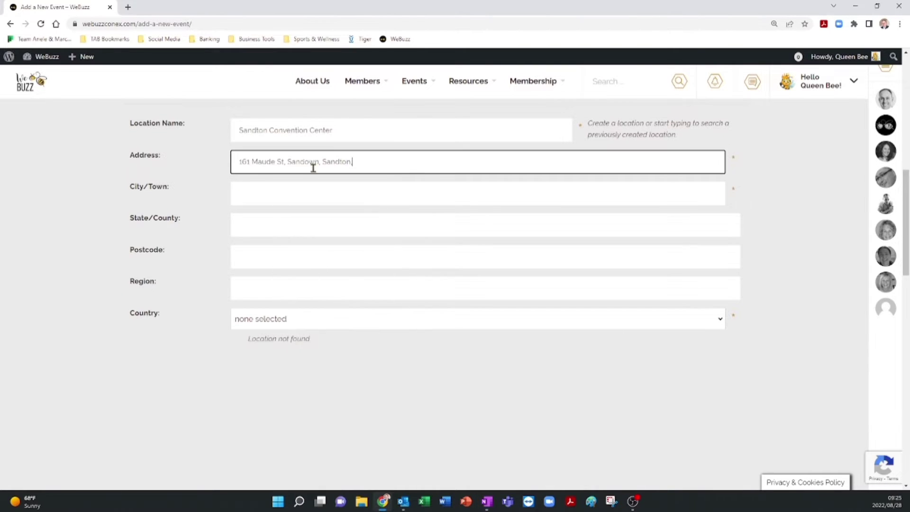
Step: Set the location's city or town to Johannesburg
left_click(315, 193)
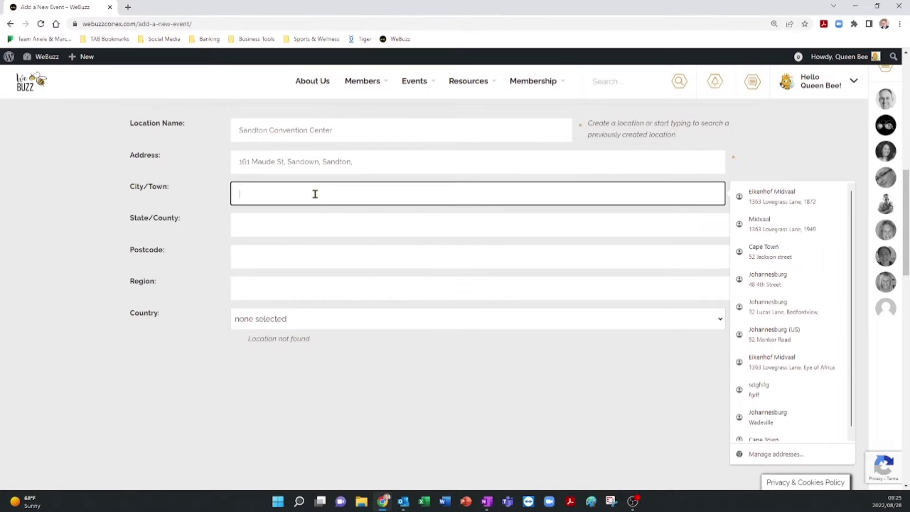
left_click(486, 336)
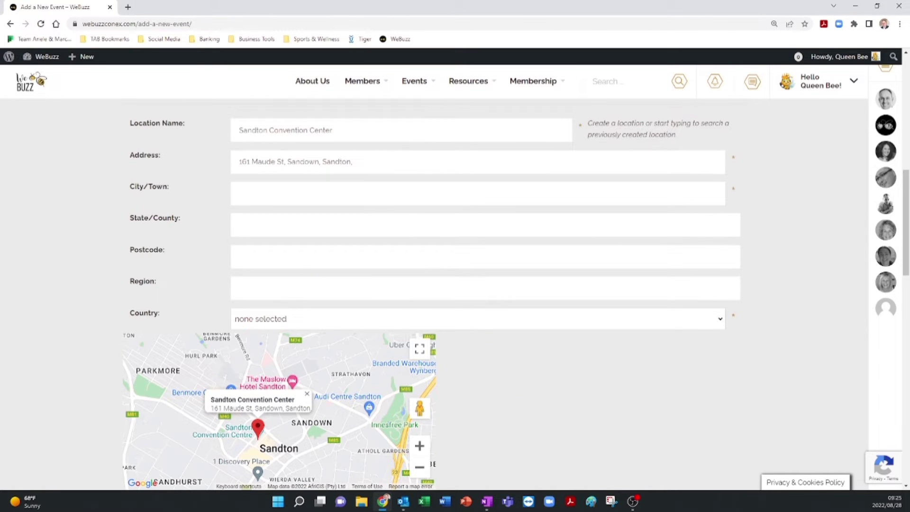
key("alt+Tab")
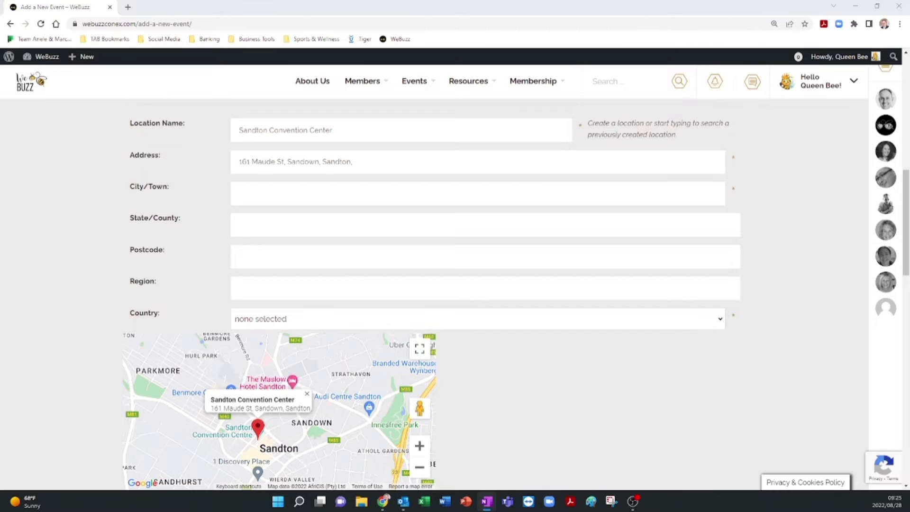
left_click(362, 199)
type("Johannesburg")
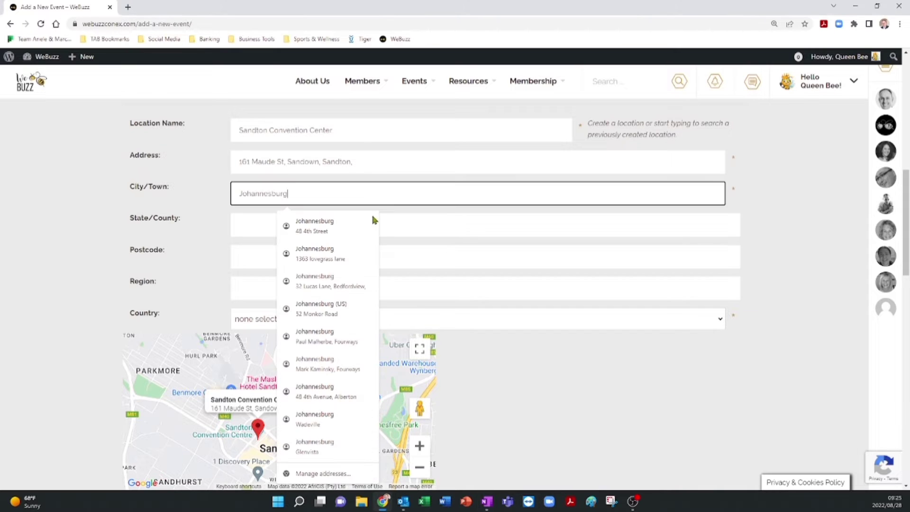
Step: Set the location's state/county to Gauteng and enter the venue's postcode
left_click(98, 219)
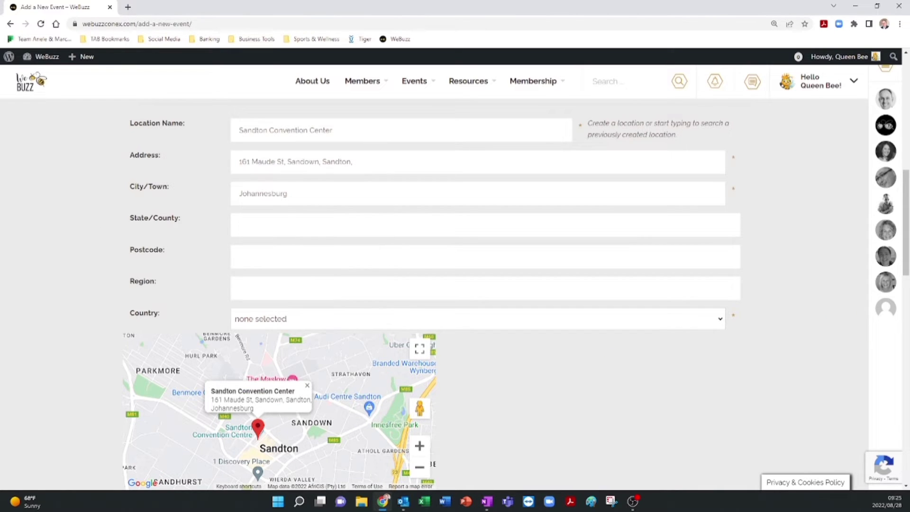
key("alt+Tab")
left_click(305, 223)
type("Gauteng")
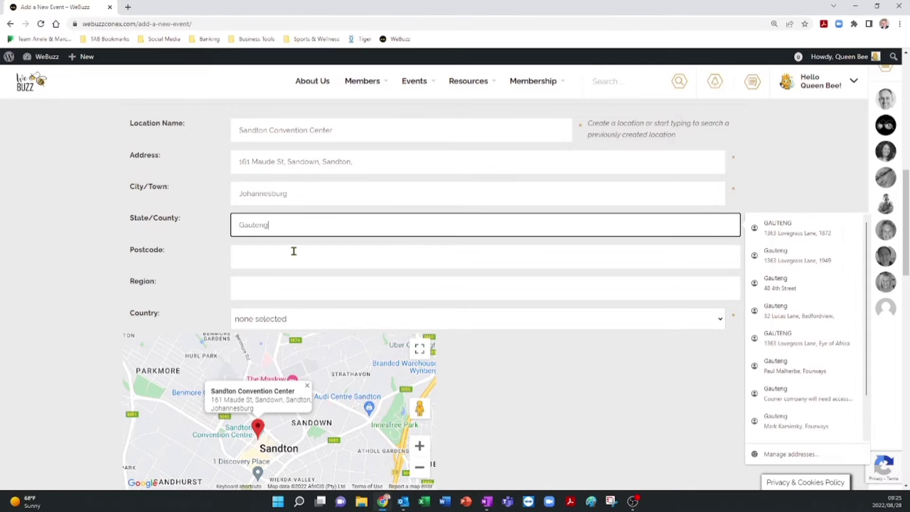
left_click(252, 260)
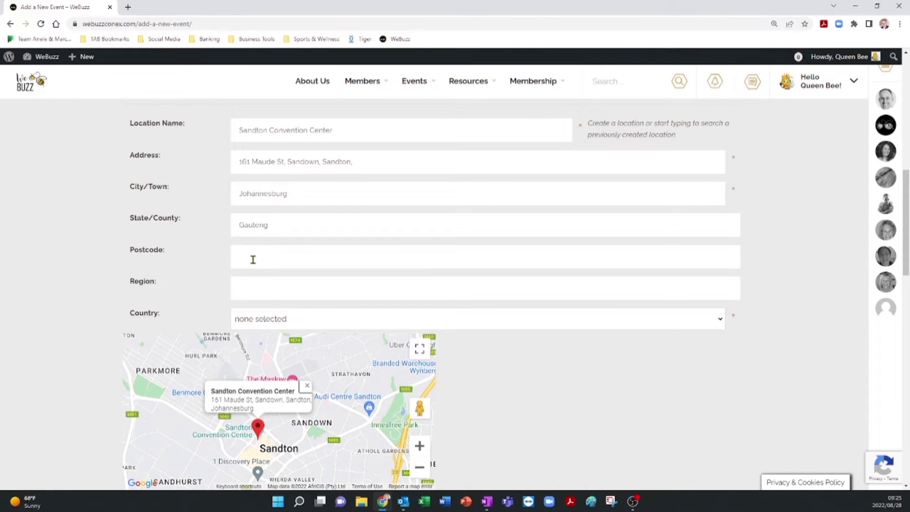
left_click(256, 250)
type("2196")
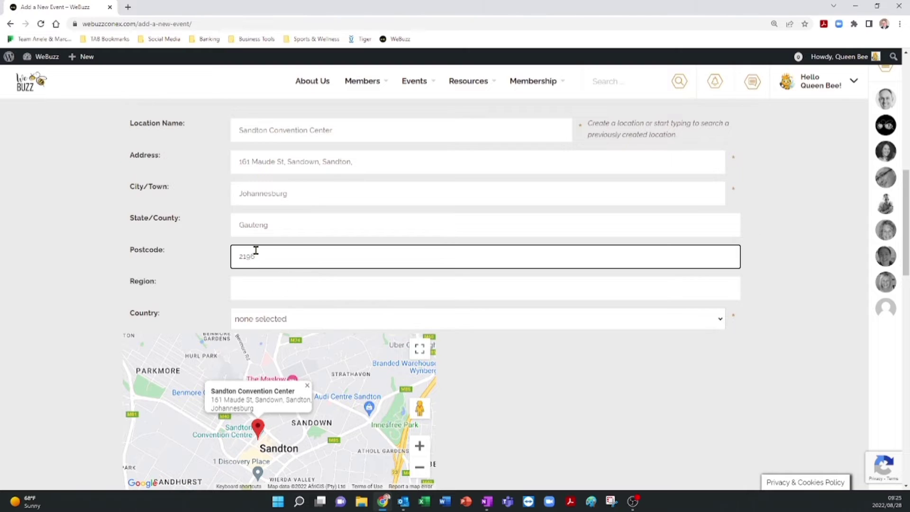
Step: Set the location's region to Gauteng and its country to South Africa
left_click(261, 289)
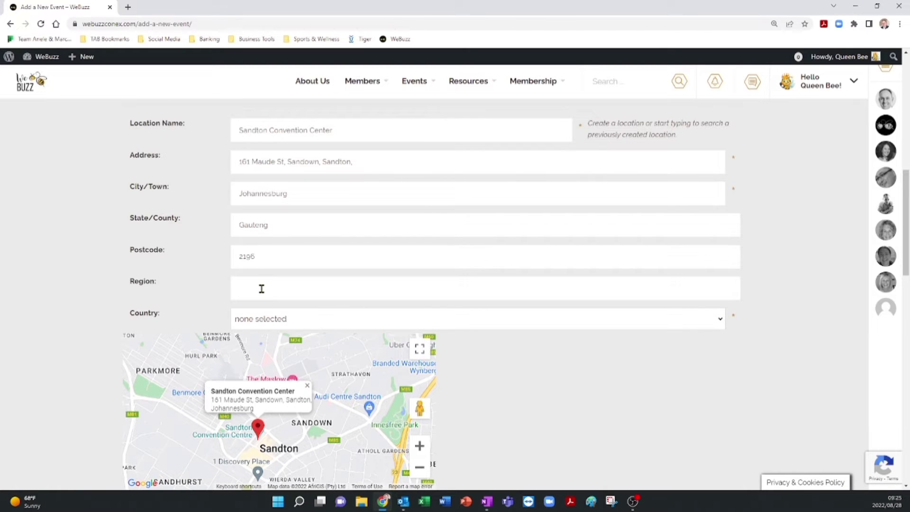
left_click(262, 289)
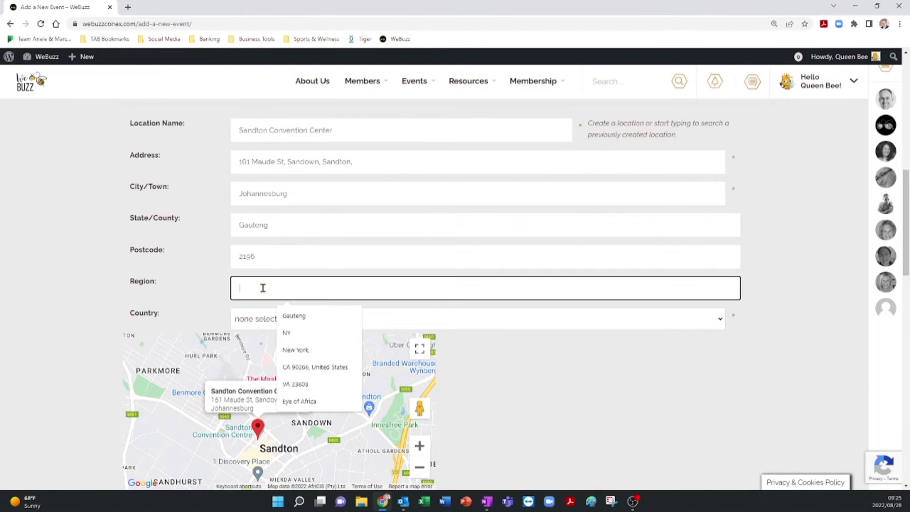
type("Gautneng")
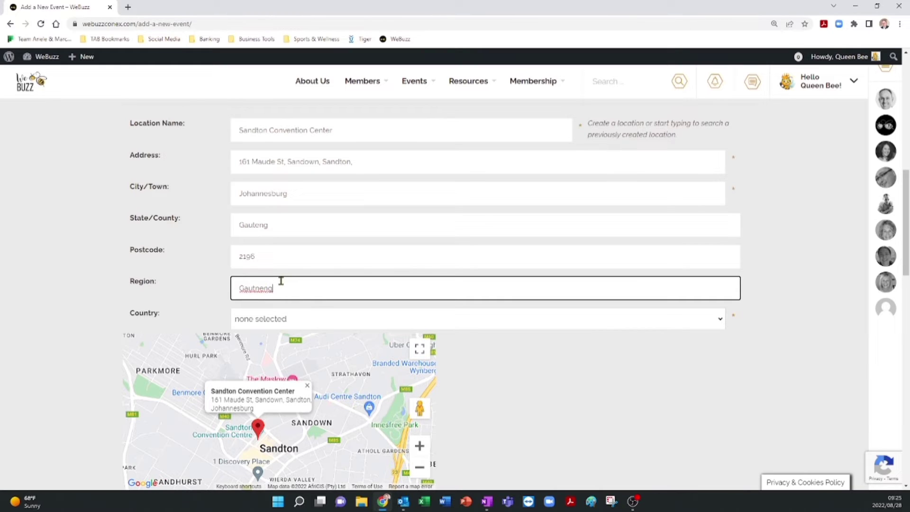
key("BackSpace")
key("BackSpace")
key("BackSpace")
key("BackSpace")
type("eng")
left_click(289, 311)
type("sou")
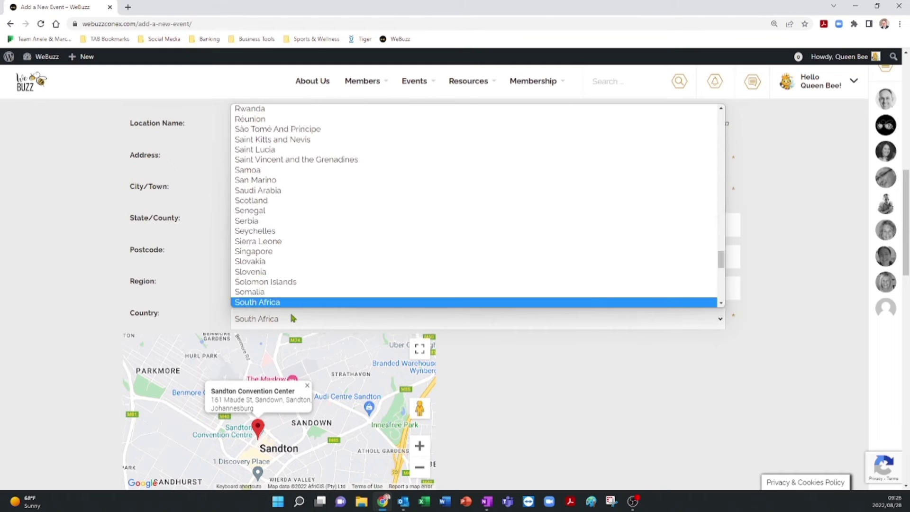
key("Return")
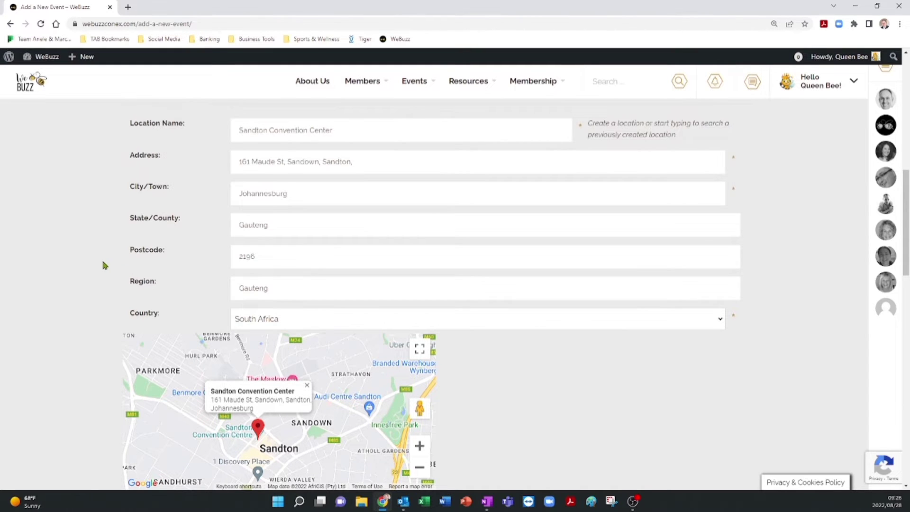
Step: Insert the prepared Honey Expo description into the event details and remove the blank lines above it
scroll(103, 261, "down", 1)
scroll(99, 263, "up", 3)
scroll(99, 263, "down", 8)
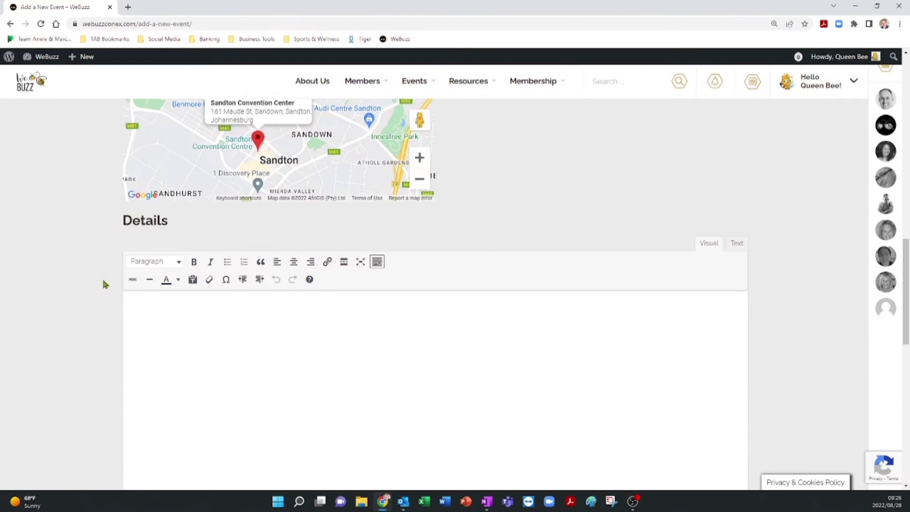
scroll(106, 283, "down", 2)
left_click(291, 331)
key("alt+Tab")
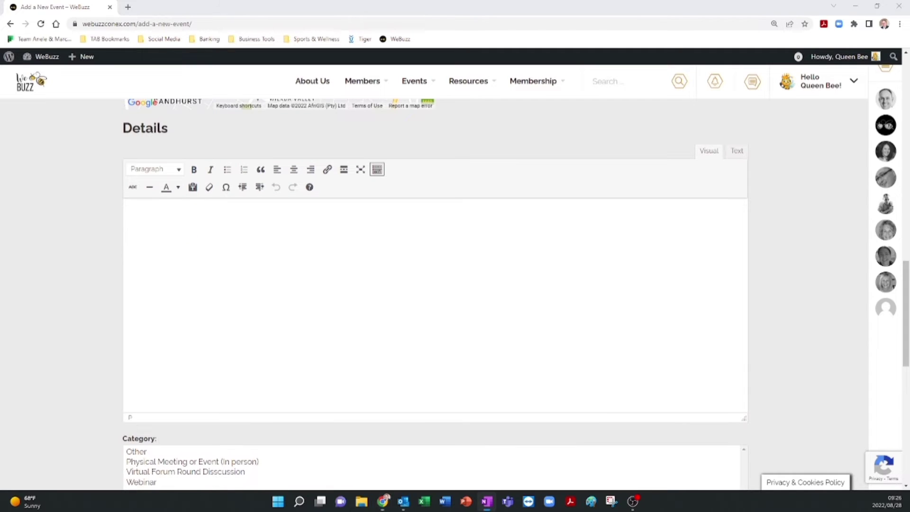
key("alt+Tab")
type("Honey Expo Come experience the joys of different honey pots!!! Different honey producers are going to be showcasing their different types honey mixtures. Come explorer the wonders of honey. Purchase your  favourite honey syrup and other honey products. Buy your tickets here online and come join the experience at the Sandton Convention centre from the 19th to 20th of November. Tickets are limited so get yours now.")
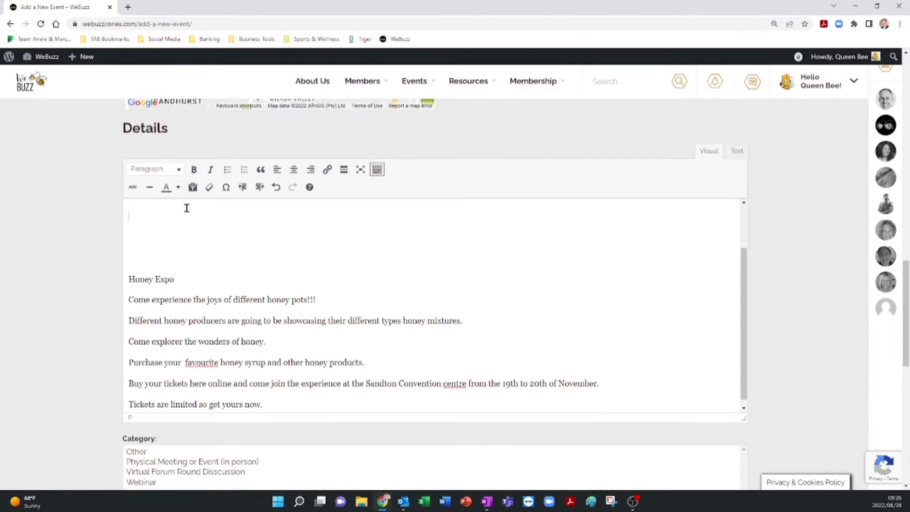
key("Delete")
key("Delete")
key("Delete")
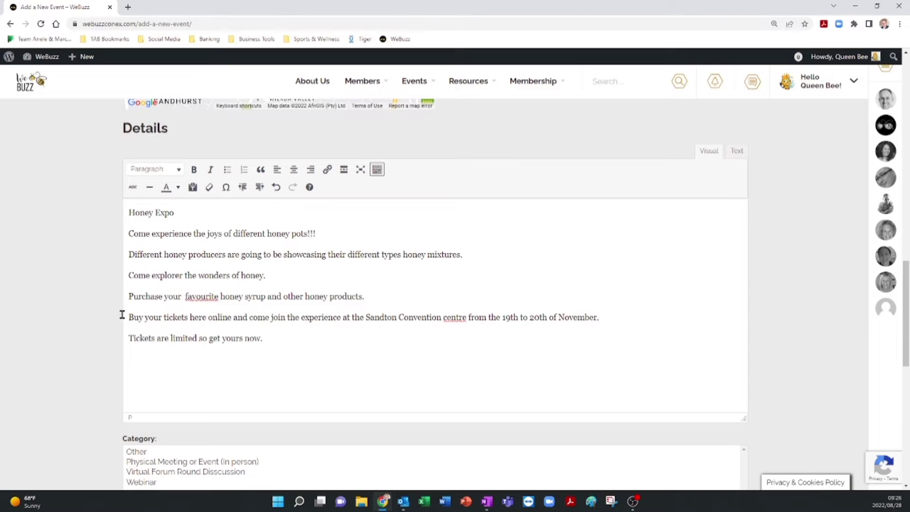
Step: Correct "favourite" to "favorite" in the event details and center-align the whole description
right_click(207, 297)
left_click(219, 307)
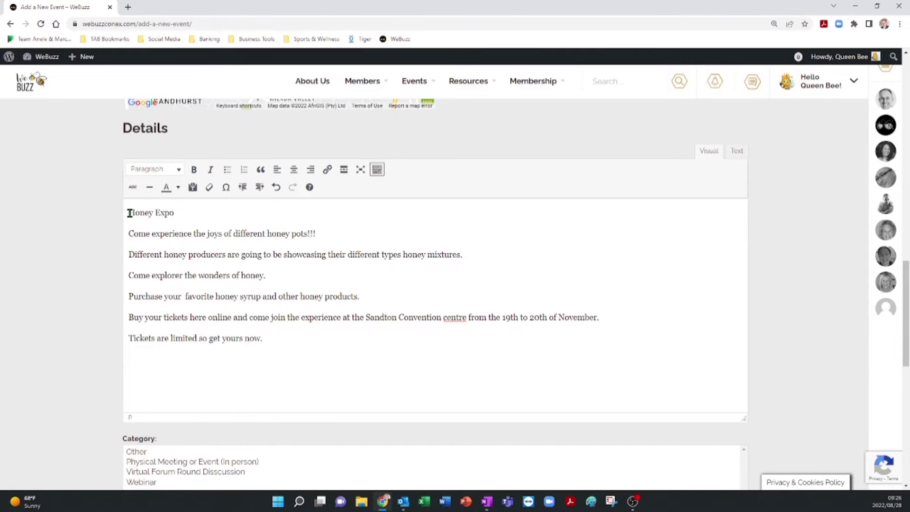
left_click_drag(129, 213, 326, 378)
left_click(294, 169)
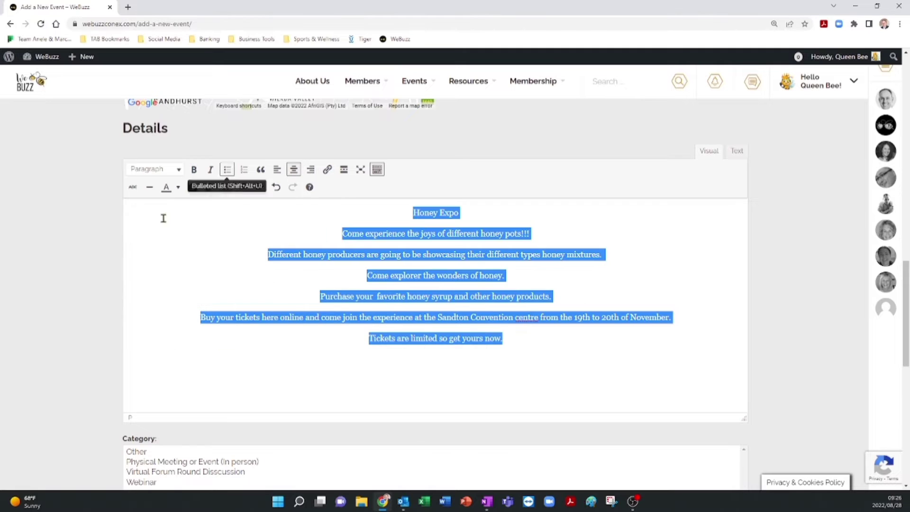
left_click(377, 171)
left_click(377, 169)
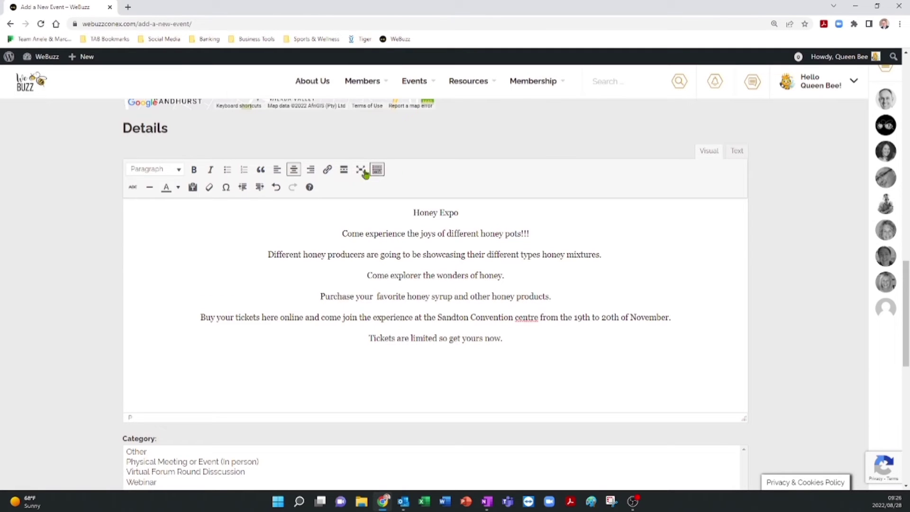
Step: Format the "Honey Expo" title line of the description as Heading 1 in a gold text color
left_click_drag(411, 213, 459, 213)
left_click(178, 187)
left_click(157, 247)
left_click(178, 169)
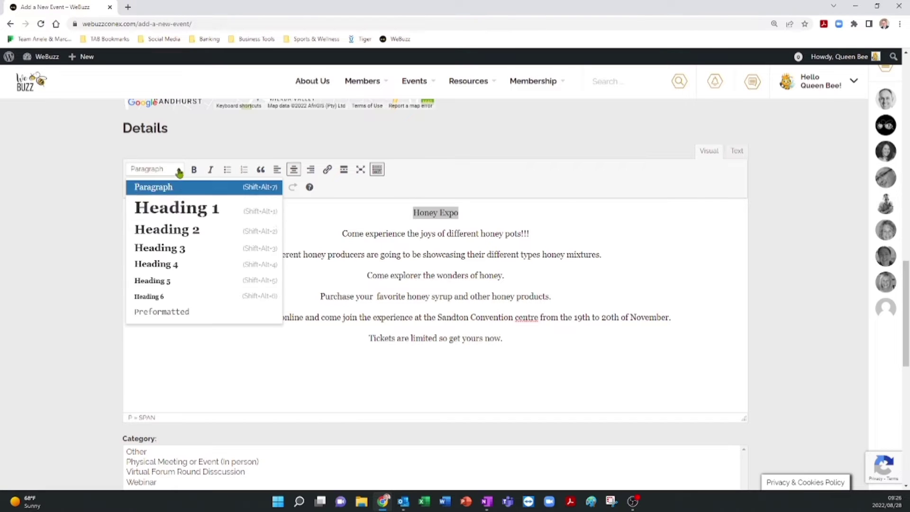
left_click(166, 209)
left_click(425, 273)
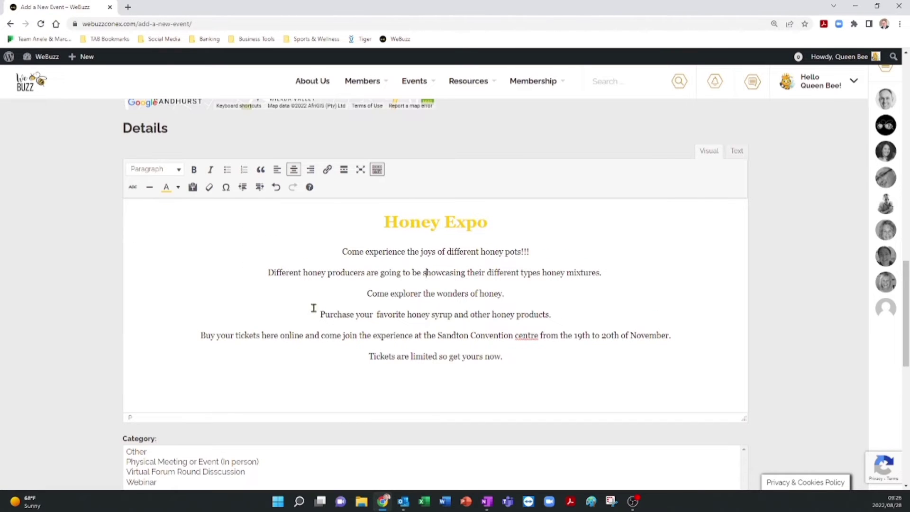
Step: Color the description line "Purchase your favorite honey syrup and other honey products." gold
left_click_drag(313, 313, 551, 315)
left_click(178, 187)
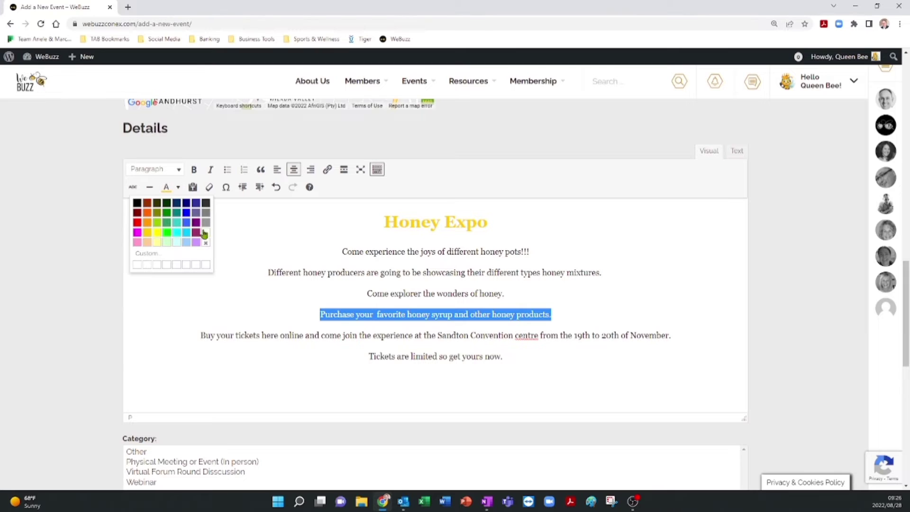
left_click(147, 232)
left_click(336, 349)
Step: Correct "centre" to "center" in the description's ticket sentence using the spelling suggestion
right_click(530, 334)
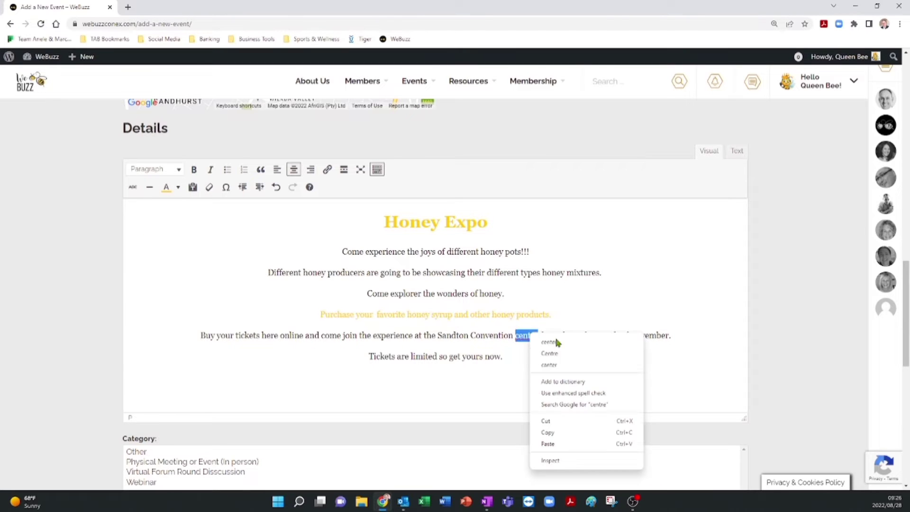
left_click(550, 342)
left_click_drag(344, 359, 529, 345)
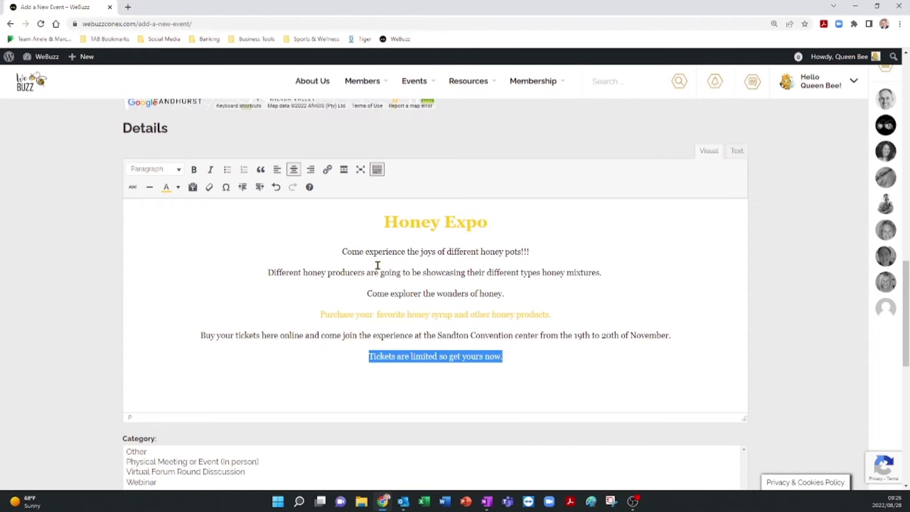
left_click(378, 265)
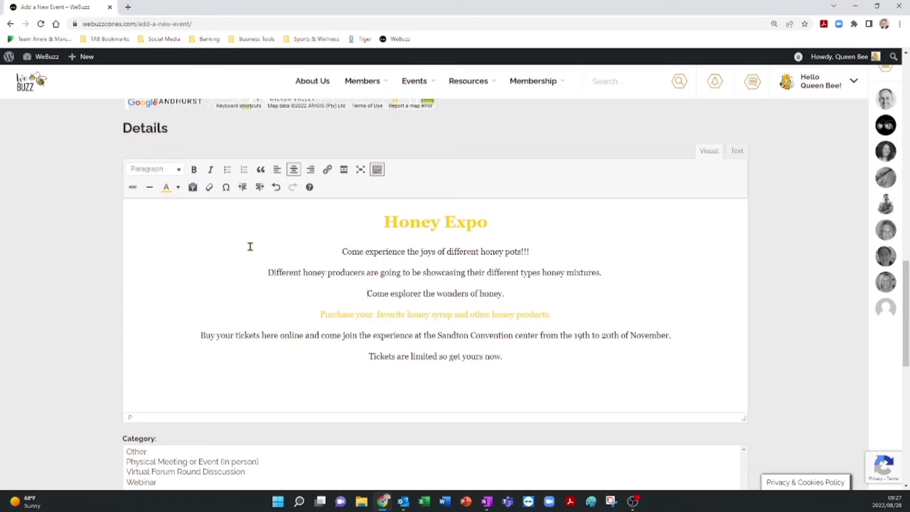
Step: Set the event category to Physical Meeting or Event (In person)
scroll(250, 247, "down", 4)
scroll(249, 248, "up", 1)
scroll(249, 248, "down", 2)
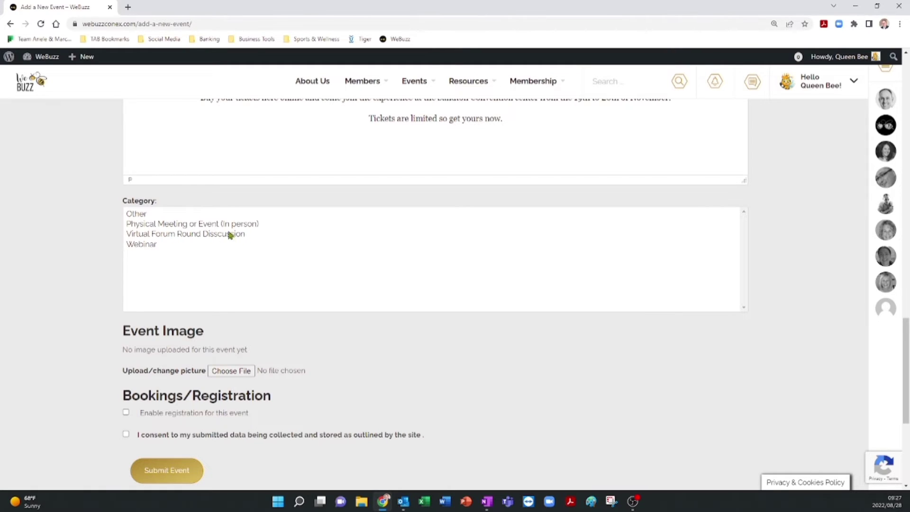
left_click(164, 227)
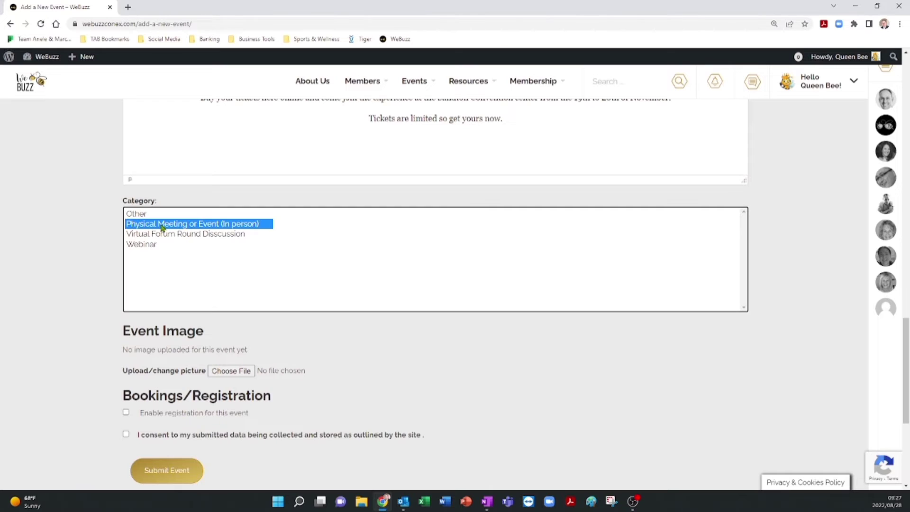
left_click(47, 192)
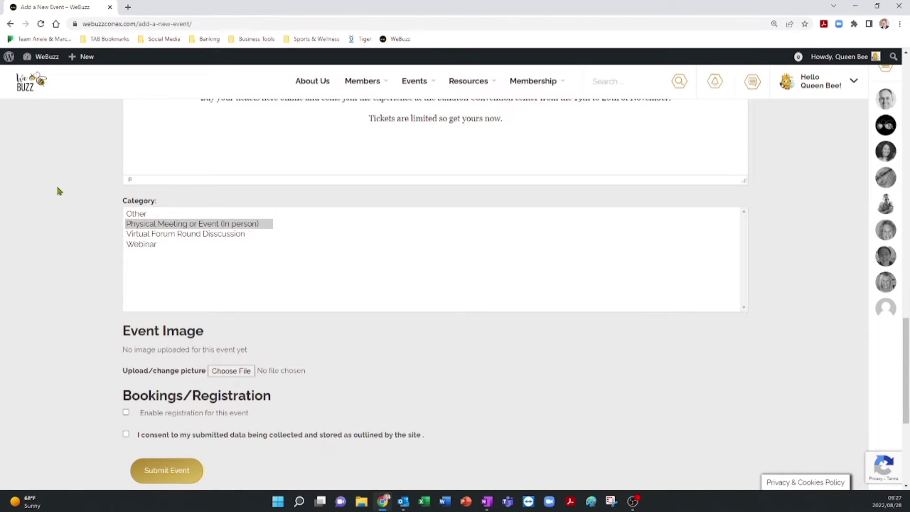
Step: Choose the HONEY EXPO PICTURE file from the Desktop as the event image
scroll(58, 191, "down", 1)
scroll(66, 191, "down", 3)
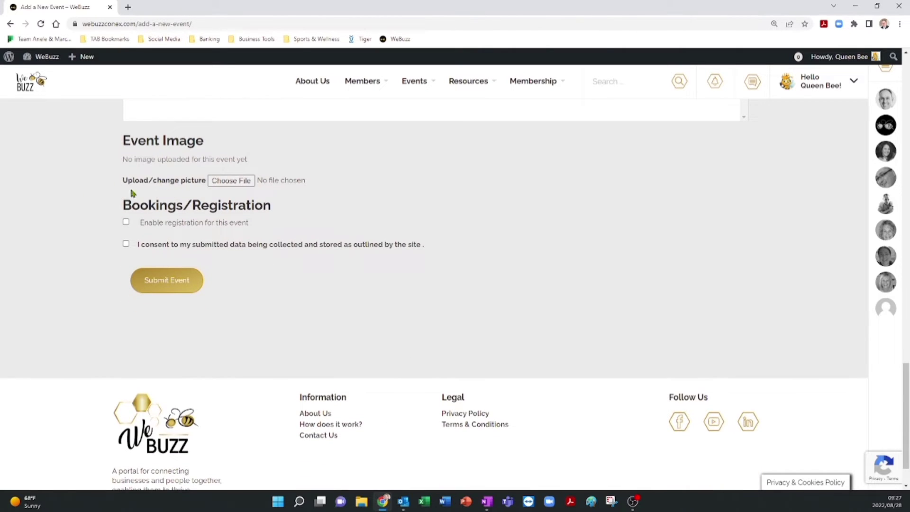
left_click(241, 181)
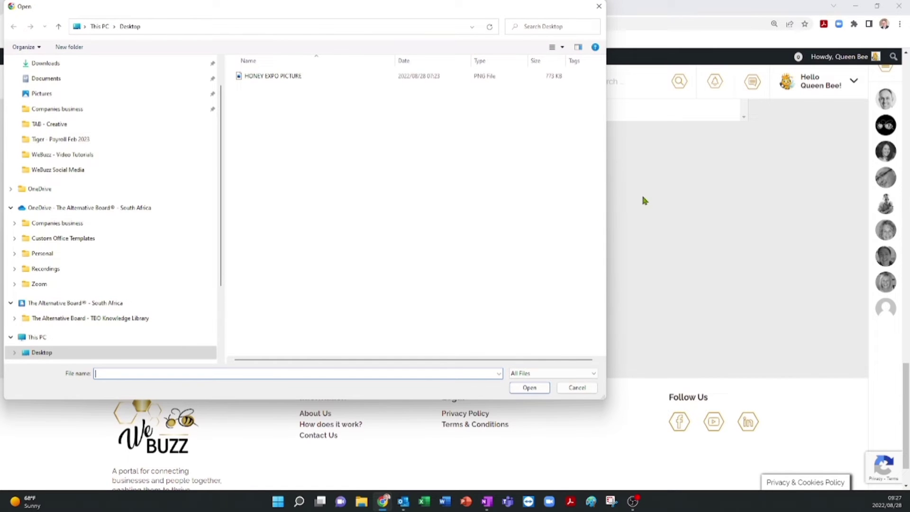
double_click(297, 76)
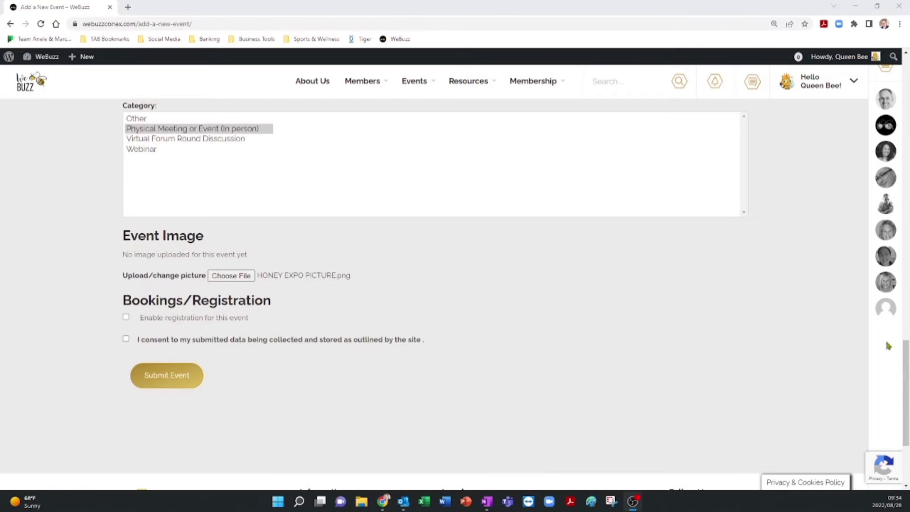
Step: Enable registration for the event and bring up its ticket settings
left_click(125, 317)
scroll(128, 318, "down", 3)
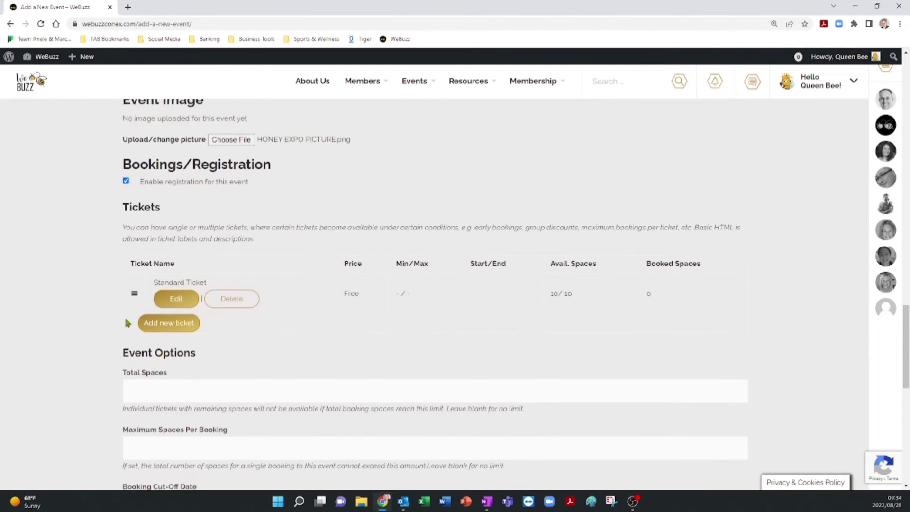
scroll(127, 323, "down", 1)
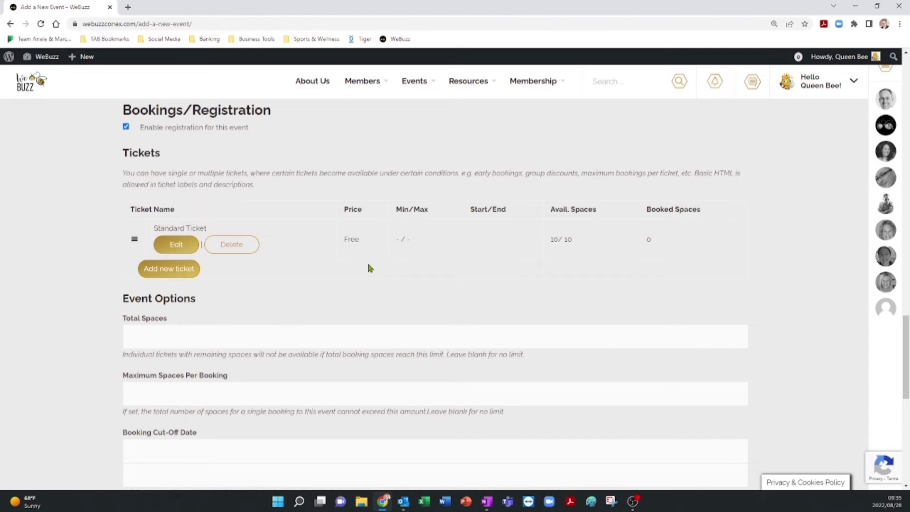
Step: Edit the standard ticket and rename it "Honey Expo Ticket"
left_click(186, 274)
left_click(179, 245)
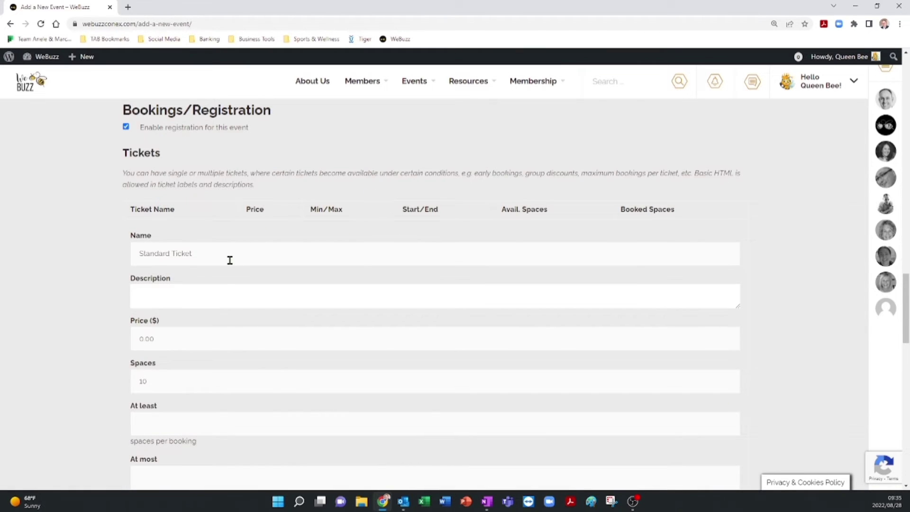
left_click_drag(229, 258, 28, 265)
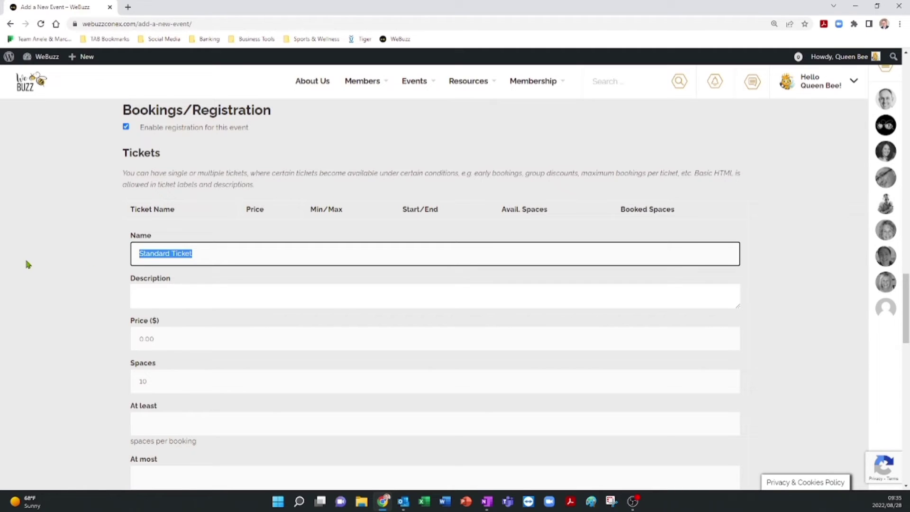
type("Honey E")
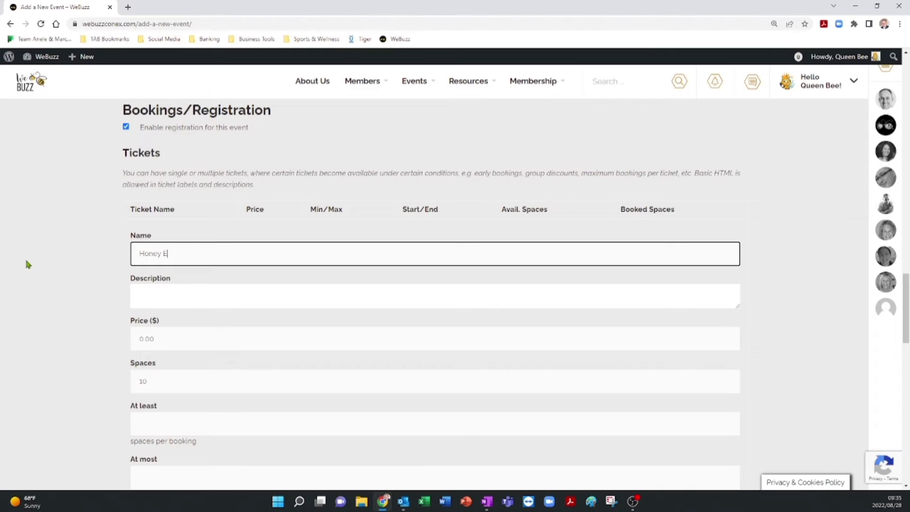
type("xpo 1icket")
Step: Copy the ticket name into the ticket's description so it reads "Honey Expo Ticket"
left_click_drag(208, 256, 77, 252)
key("ctrl+c")
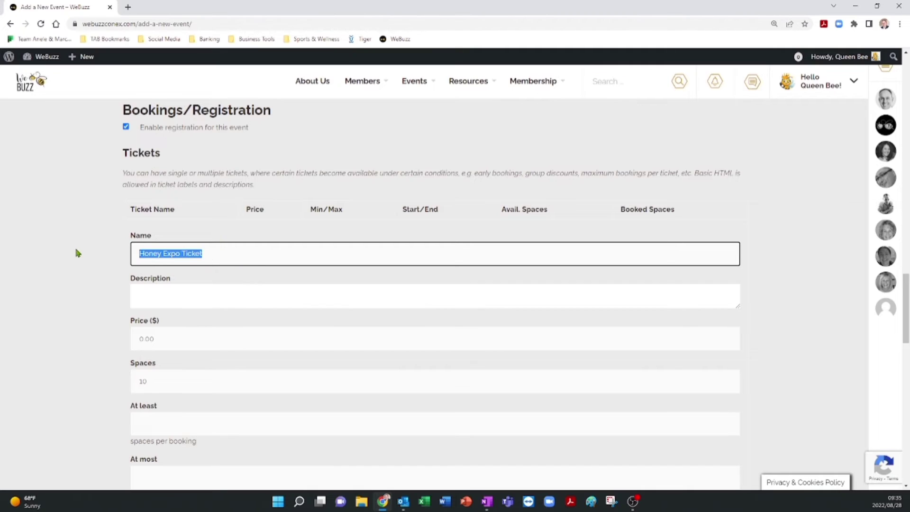
left_click(166, 289)
key("ctrl+v")
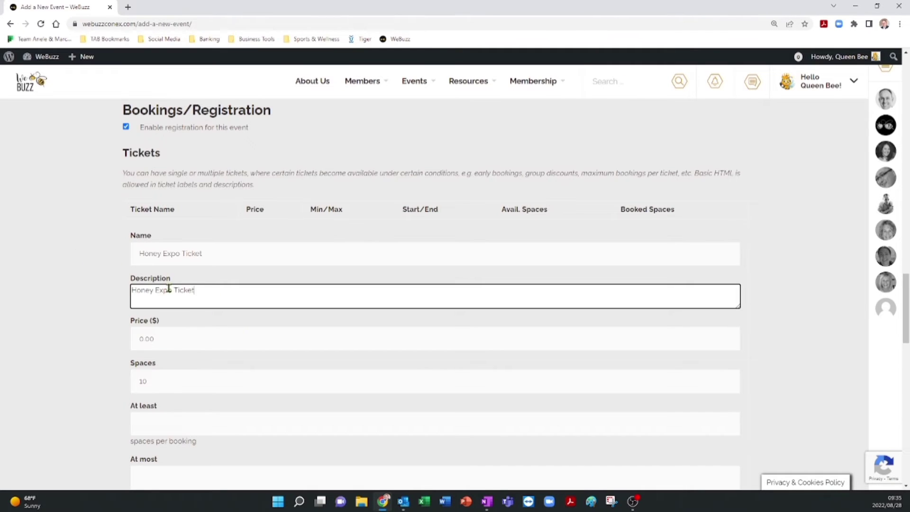
Step: Set the Honey Expo ticket's price to 20.00 and its number of spaces to 100
left_click(165, 341)
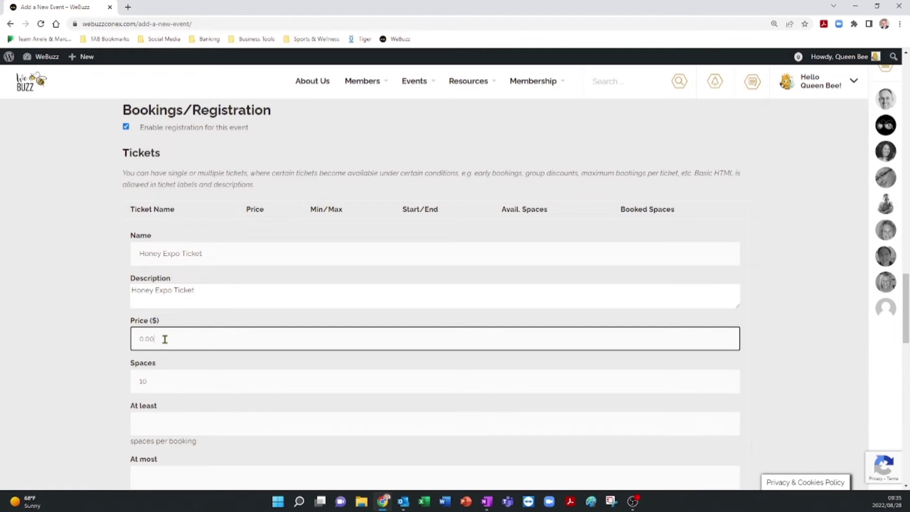
left_click_drag(165, 339, 95, 340)
type("20")
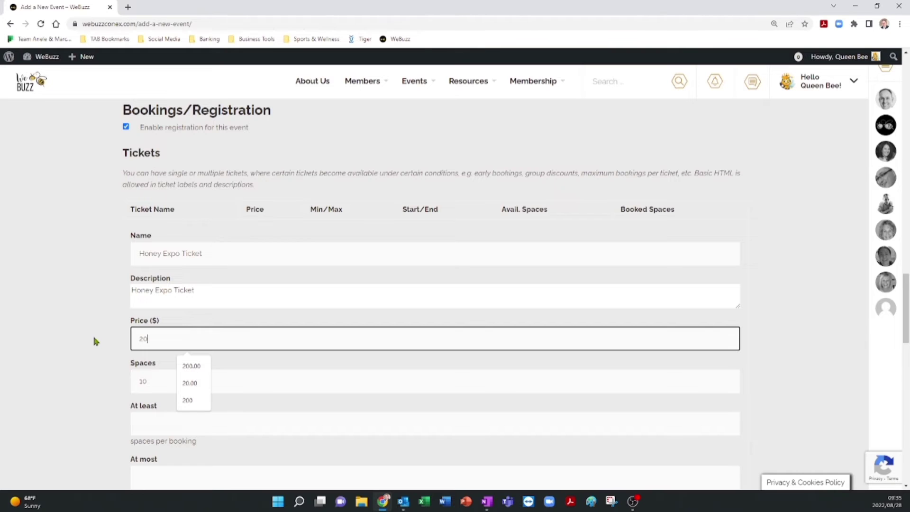
type(".00")
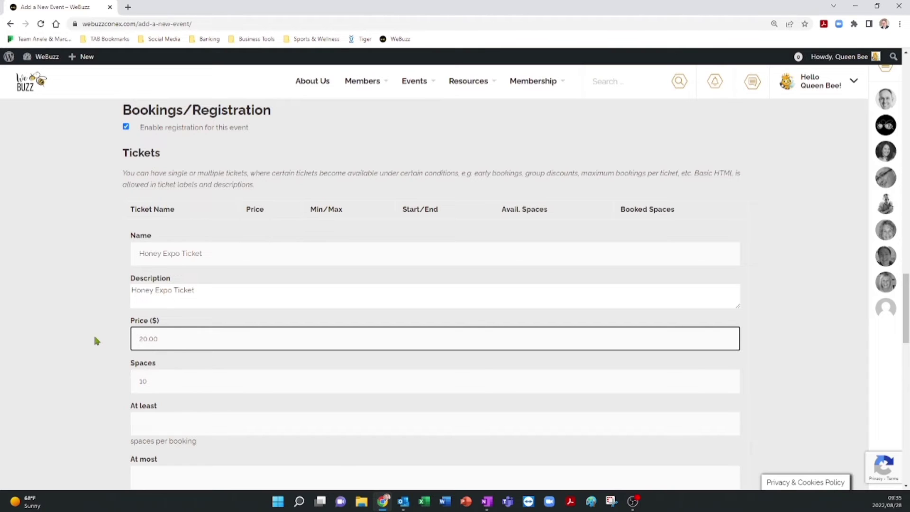
key("Tab")
scroll(162, 338, "down", 2)
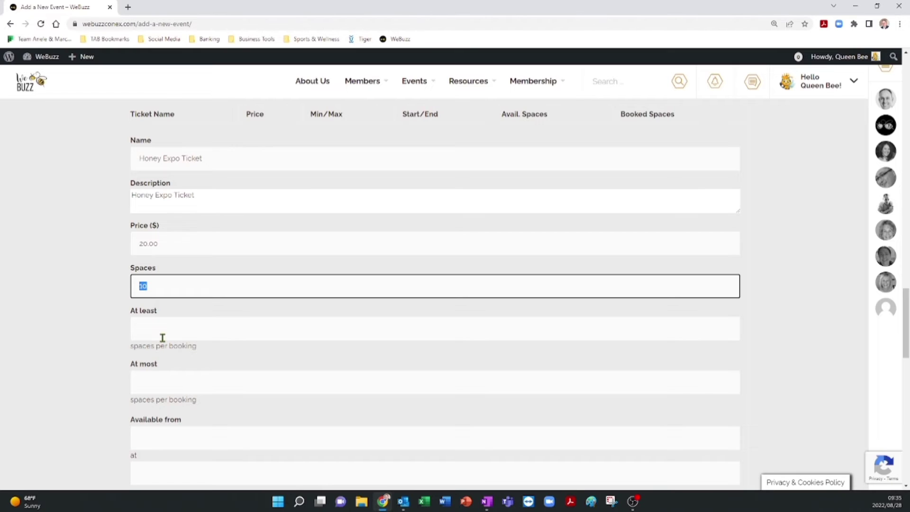
type("100")
Step: Limit the ticket to at least 1 and at most 5 spaces per booking
left_click(163, 338)
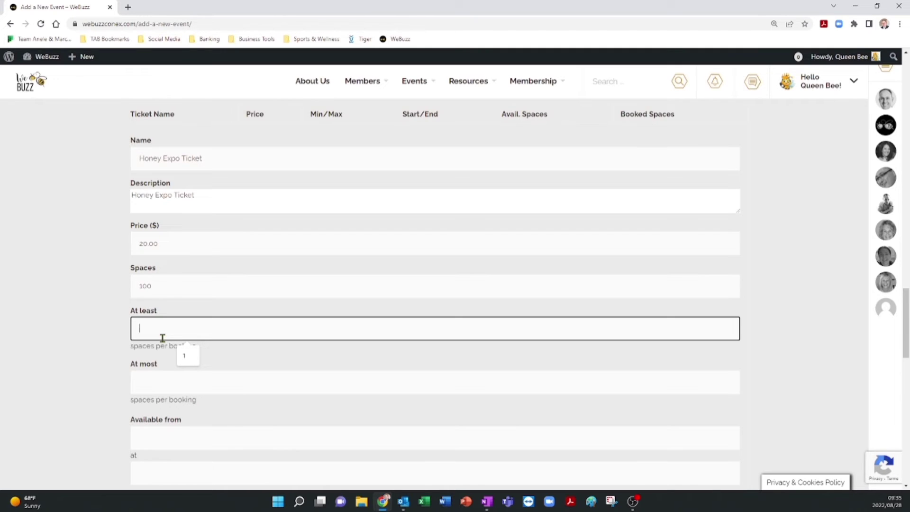
type("1")
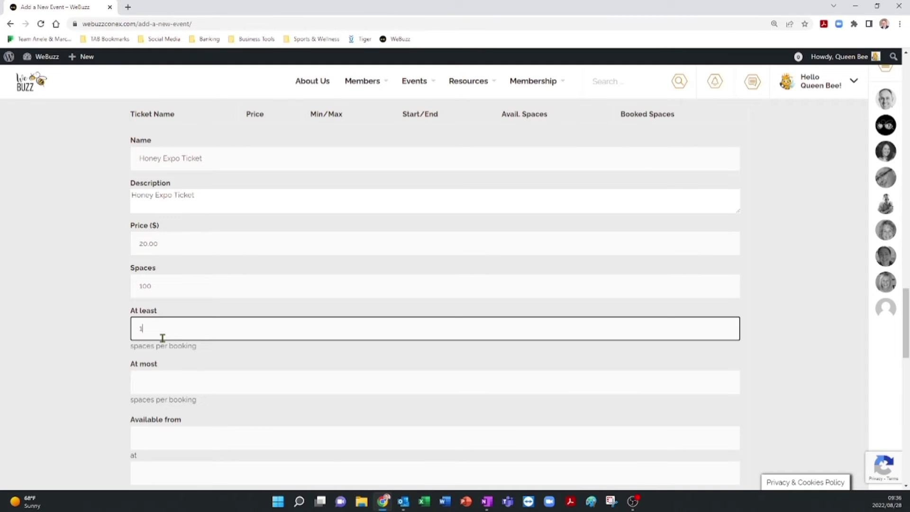
left_click(89, 286)
scroll(86, 287, "down", 2)
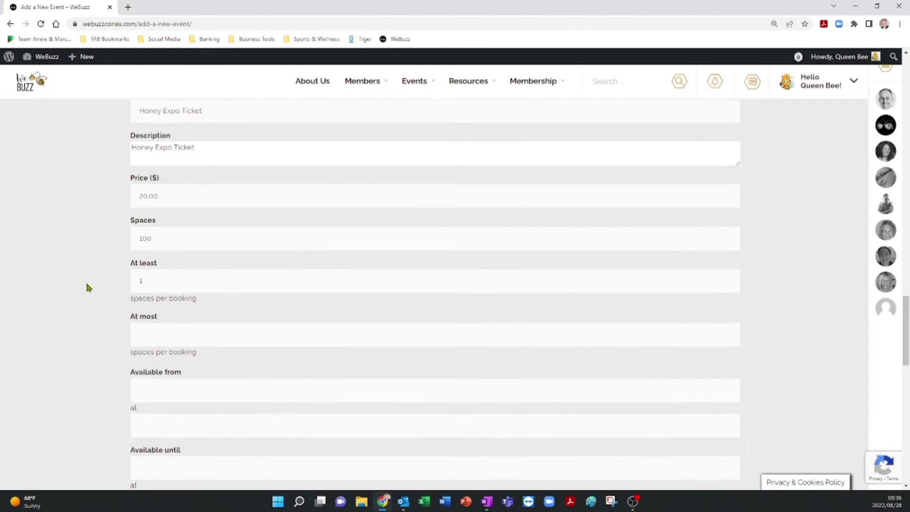
left_click(175, 289)
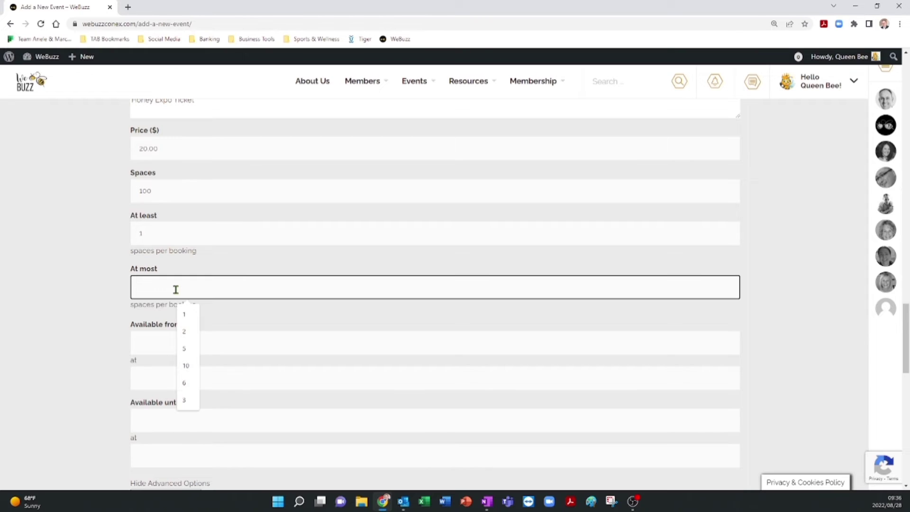
left_click(111, 263)
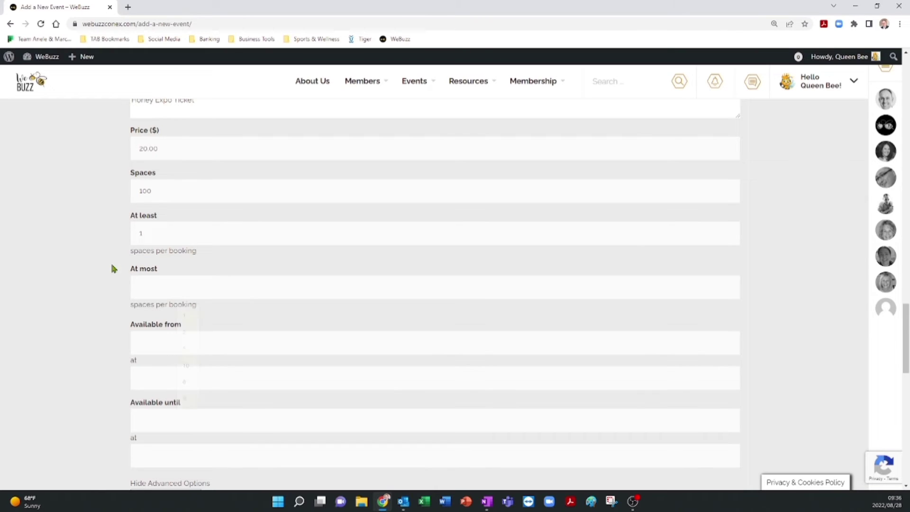
left_click(163, 284)
type("5")
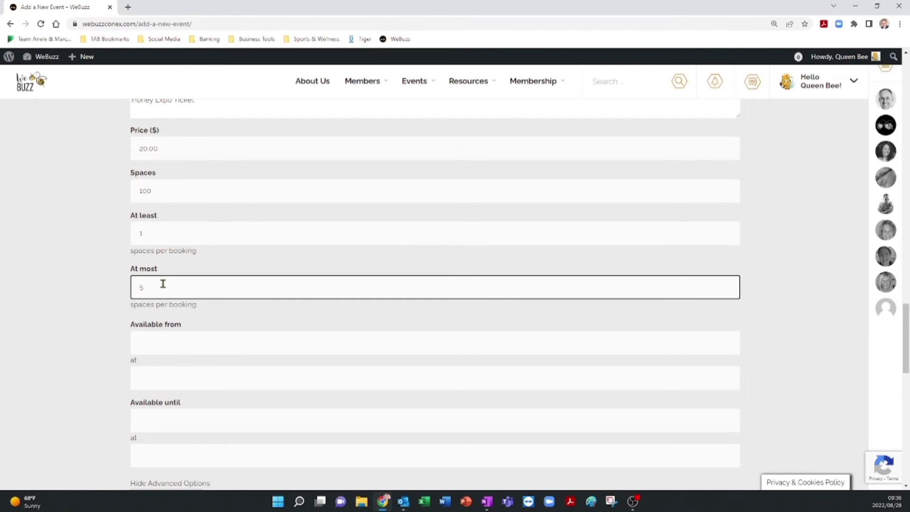
left_click(82, 220)
Step: Make the ticket available from 28/08/2022 at 0:15
scroll(81, 213, "down", 3)
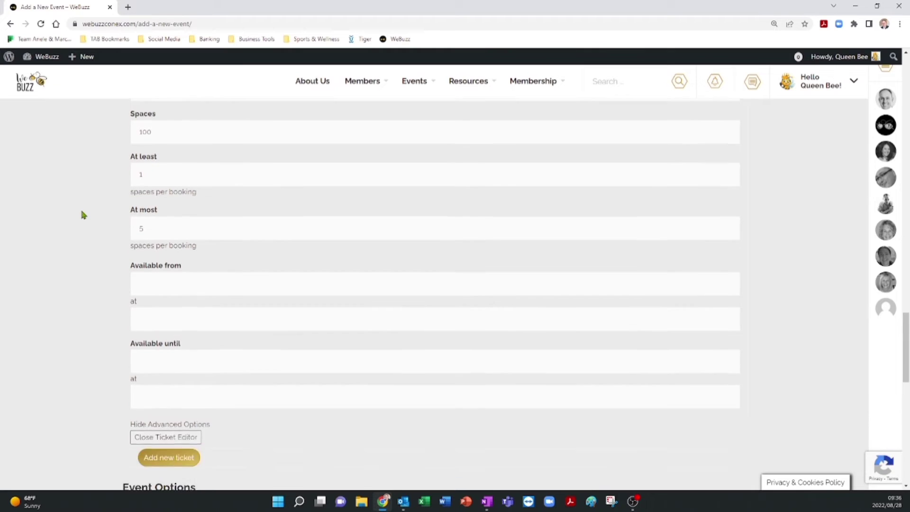
scroll(130, 205, "up", 1)
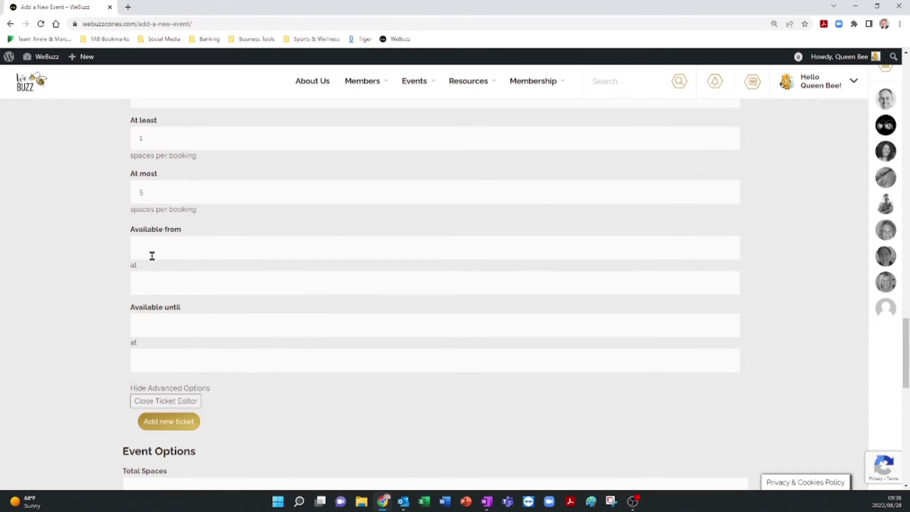
left_click(148, 243)
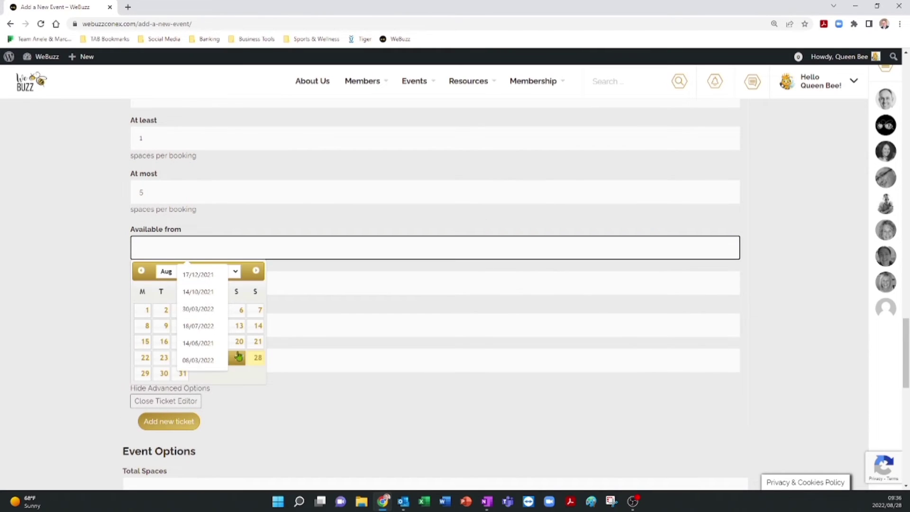
left_click(258, 357)
left_click(160, 280)
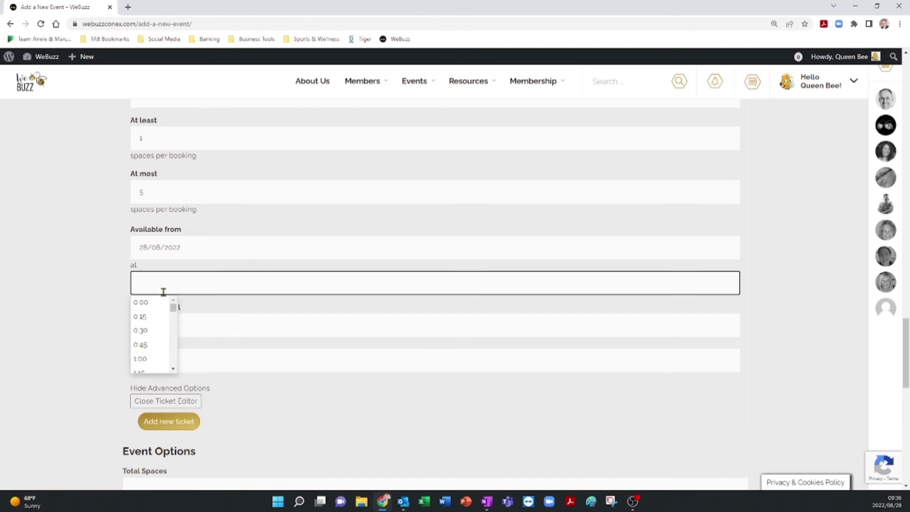
left_click(146, 321)
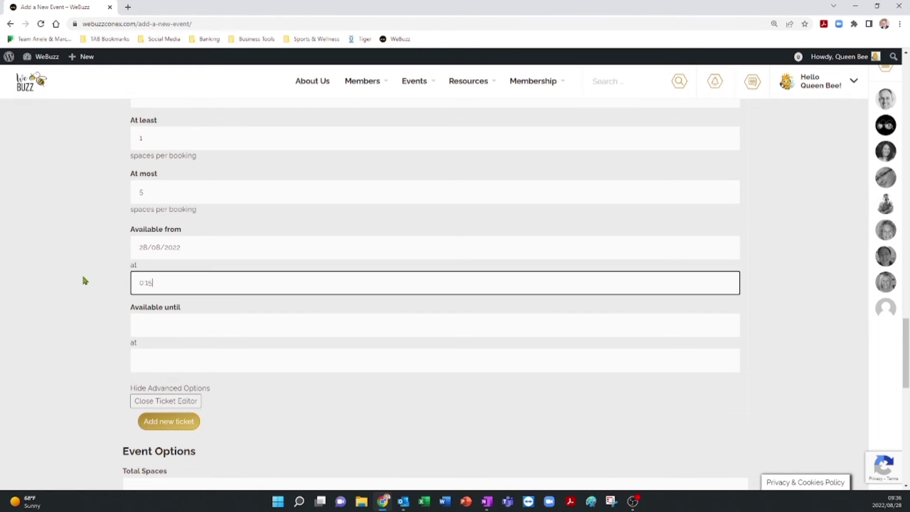
left_click(83, 273)
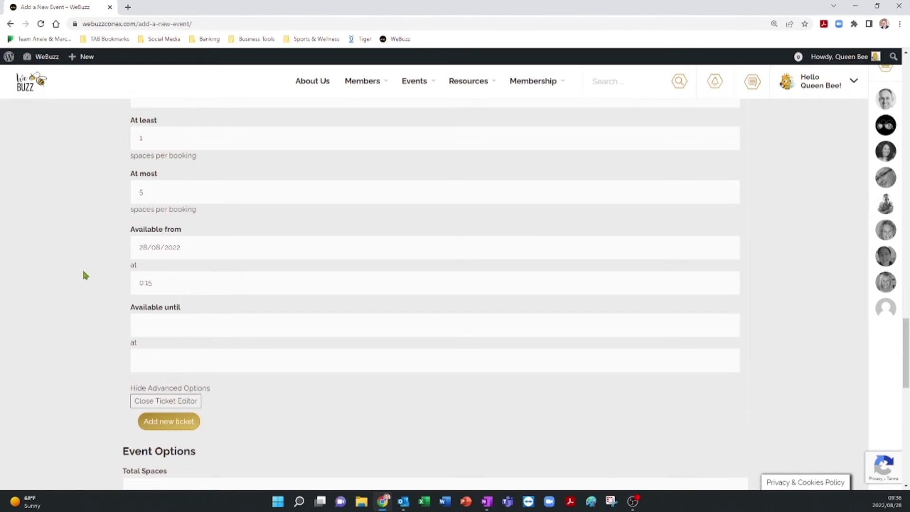
left_click(158, 321)
left_click(161, 356)
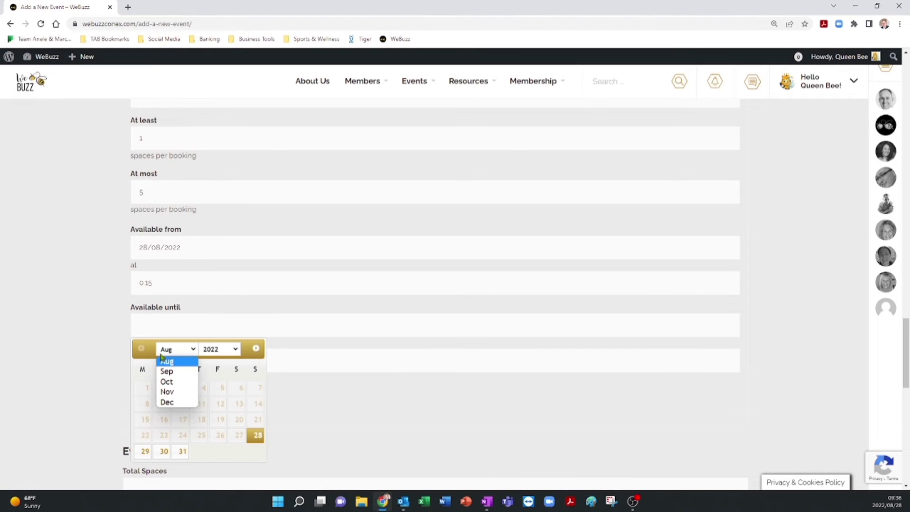
left_click(166, 391)
left_click(39, 285)
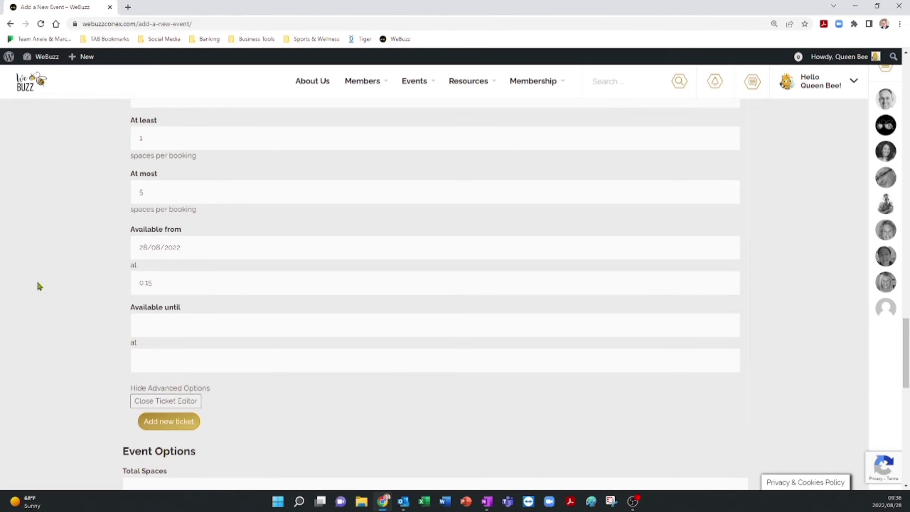
Step: Set the ticket's available-until date to 15/11/2022 and close the ticket editor
left_click(163, 317)
left_click(170, 356)
left_click(172, 389)
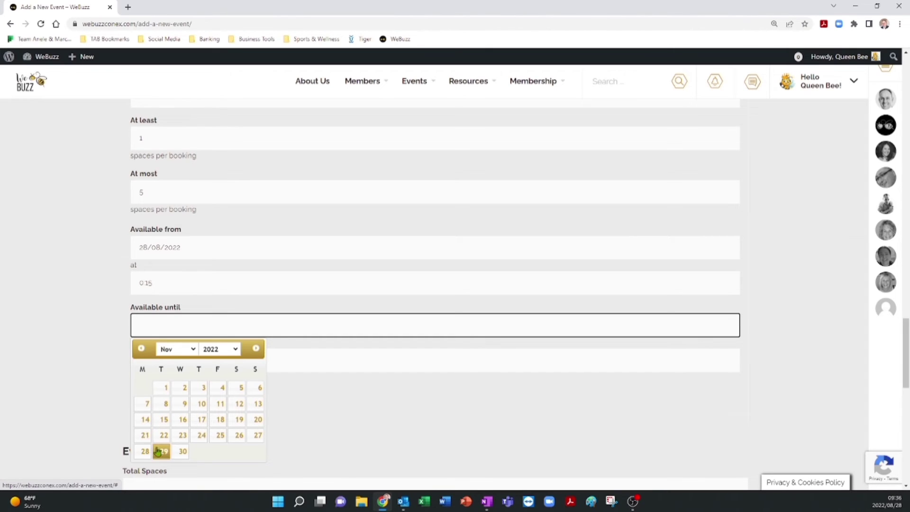
left_click(164, 420)
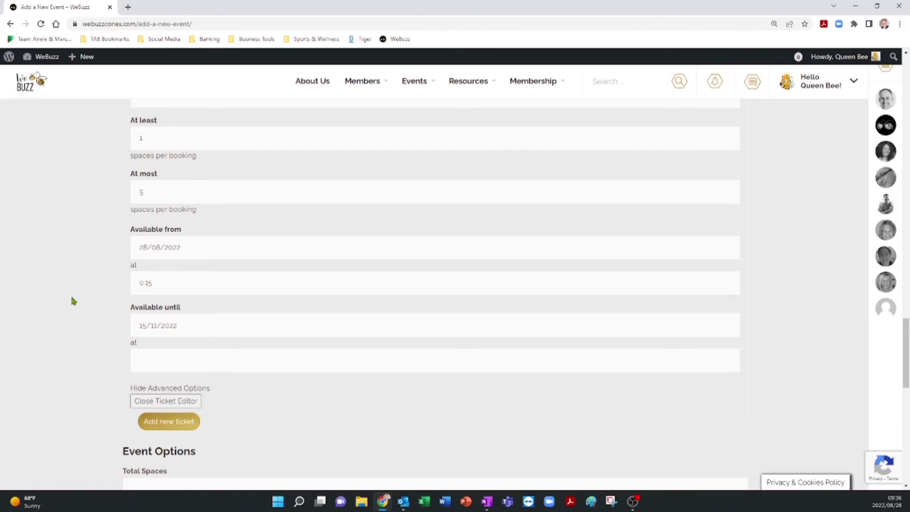
scroll(252, 222, "down", 3)
left_click(159, 260)
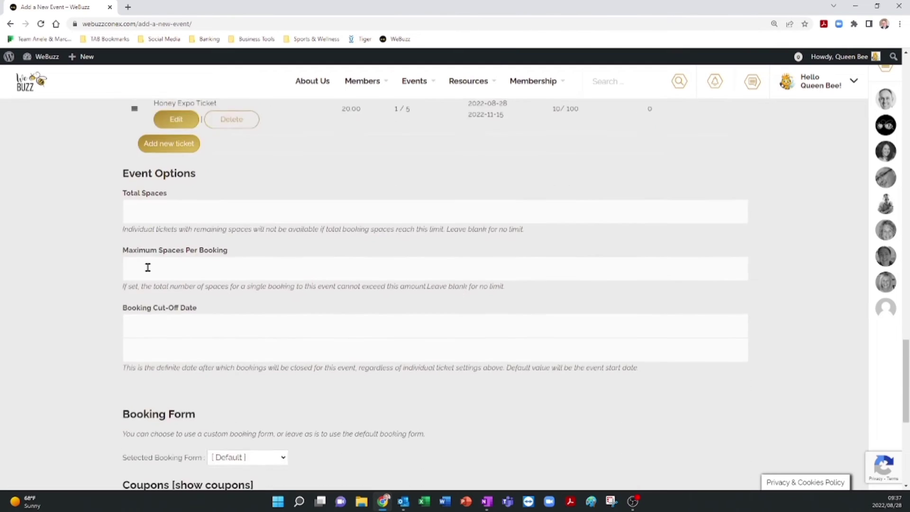
Step: Set the event's total spaces to 100 and its maximum spaces per booking to 5
scroll(148, 267, "up", 4)
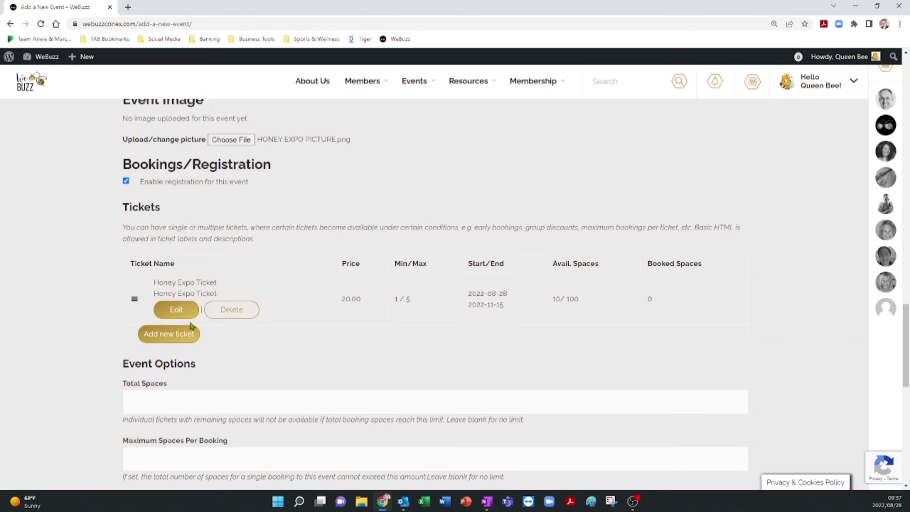
scroll(92, 326, "down", 2)
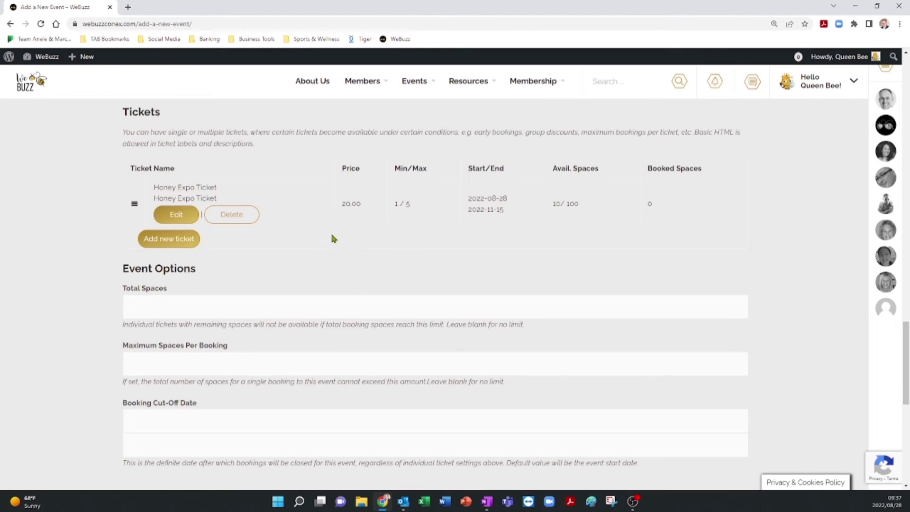
left_click(172, 306)
type("100")
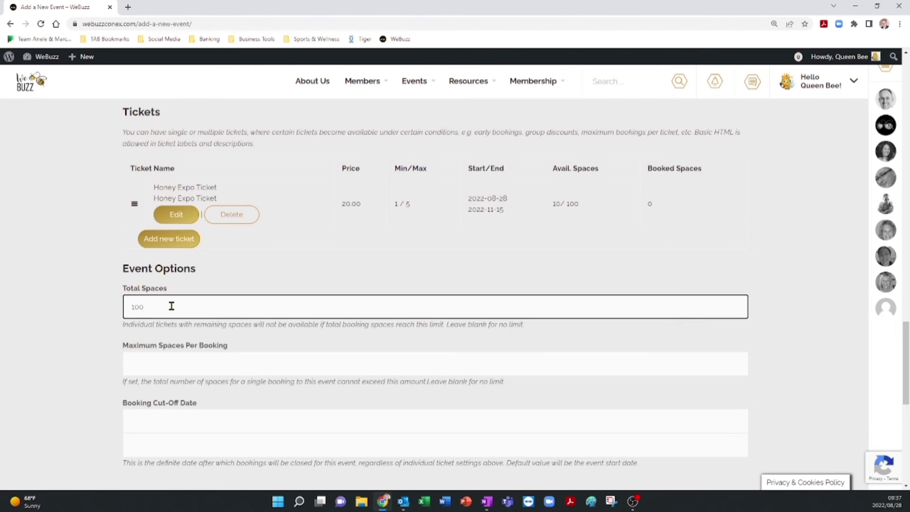
left_click(67, 217)
scroll(67, 217, "down", 3)
left_click(171, 224)
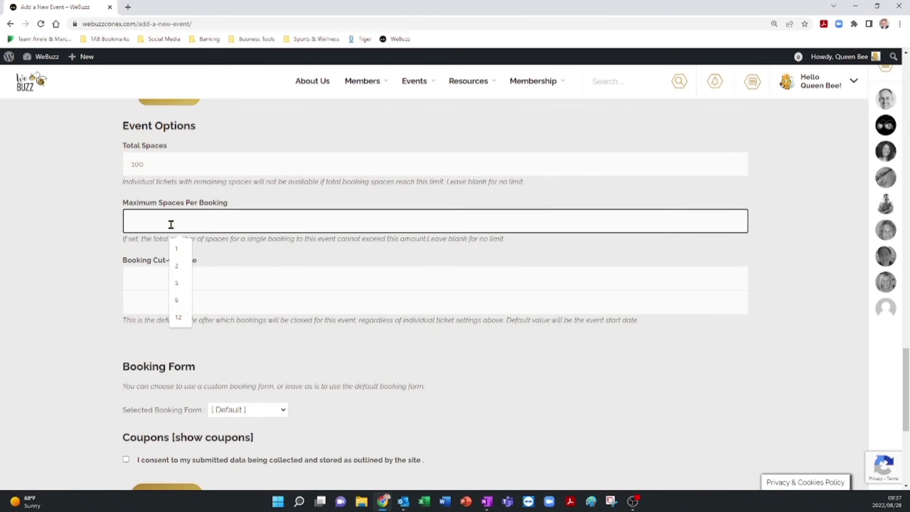
type("5")
left_click(65, 155)
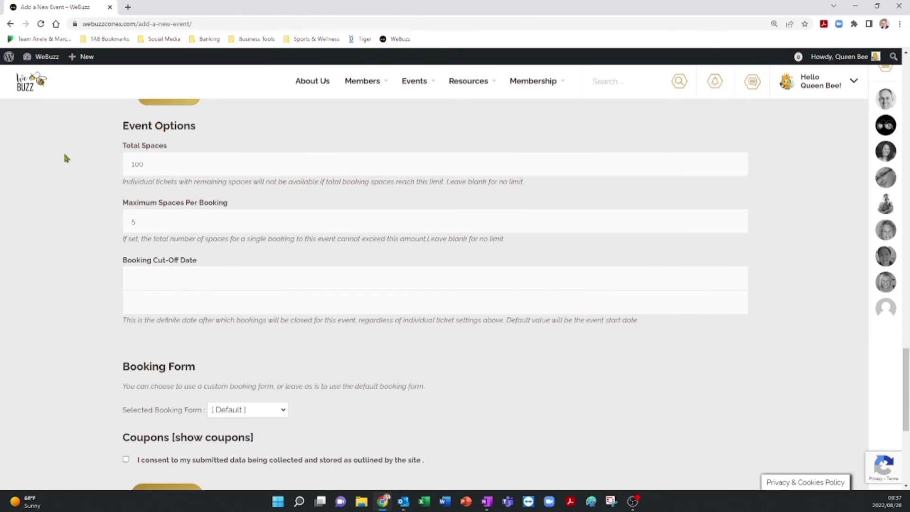
Step: Set the event's booking cut-off to 15/11/2022 at 19:00
scroll(81, 163, "down", 2)
left_click(167, 181)
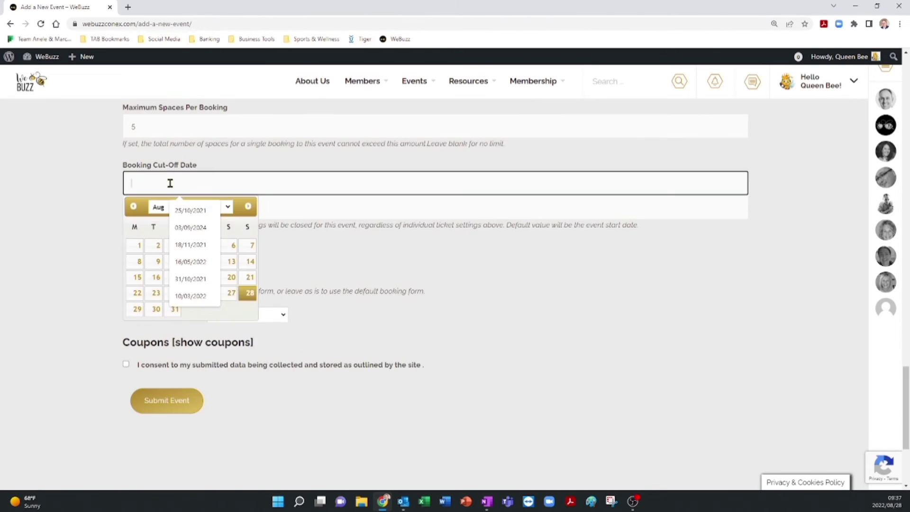
left_click(161, 208)
left_click(165, 321)
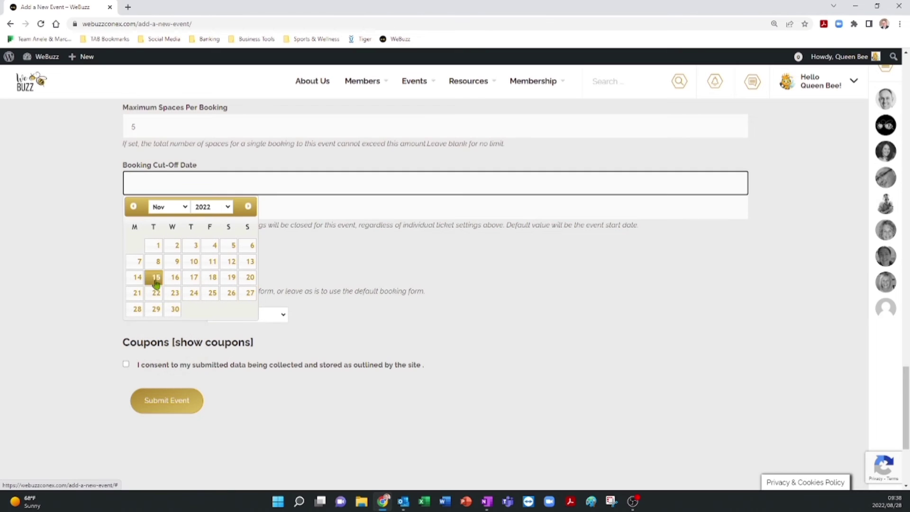
left_click(156, 277)
left_click(156, 208)
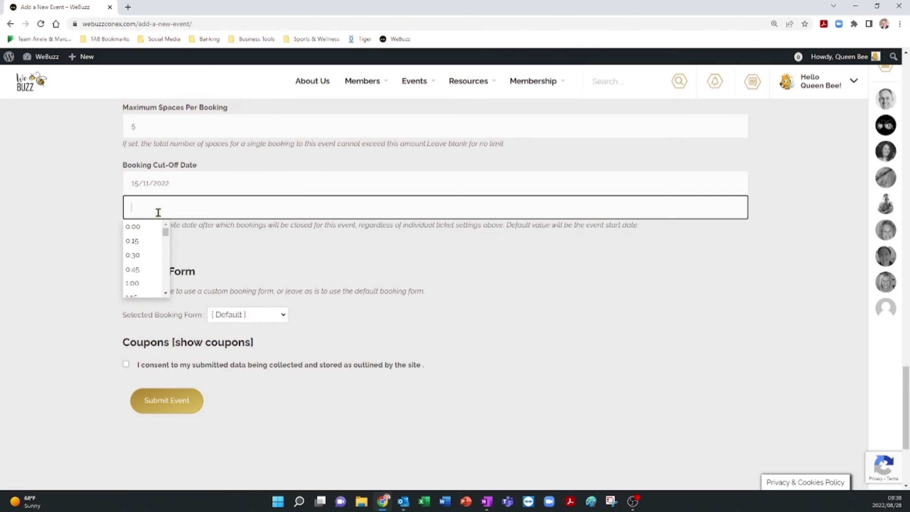
left_click_drag(166, 233, 178, 274)
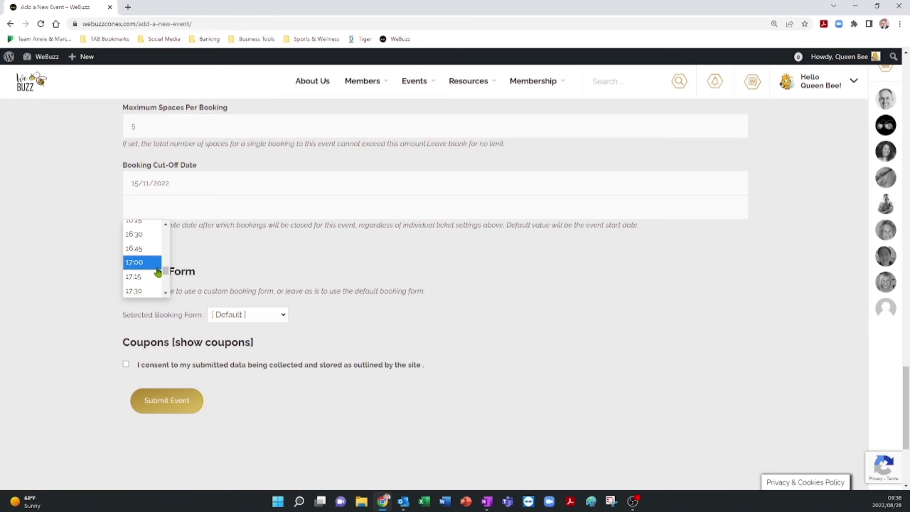
scroll(150, 267, "down", 1)
scroll(151, 267, "down", 1)
left_click(142, 267)
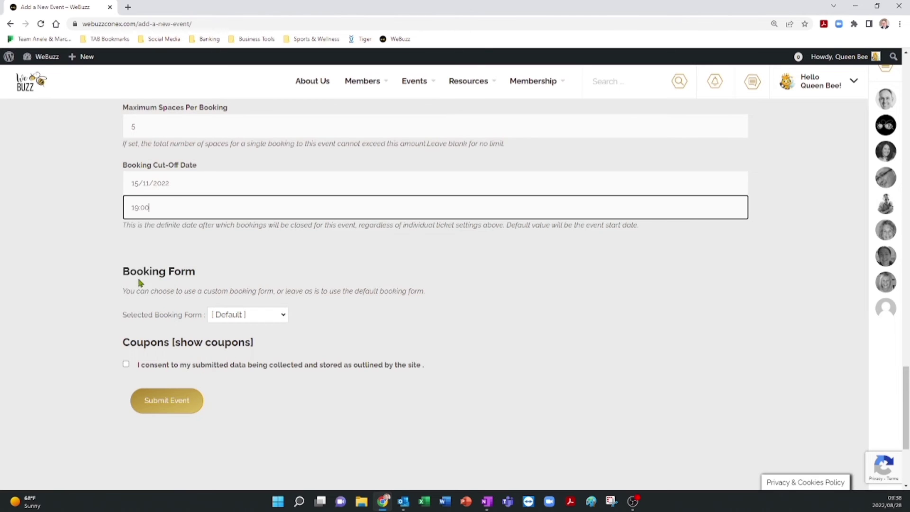
Step: Review the ticket and booking settings, consent to the data being collected and stored, and submit the event
scroll(55, 223, "up", 4)
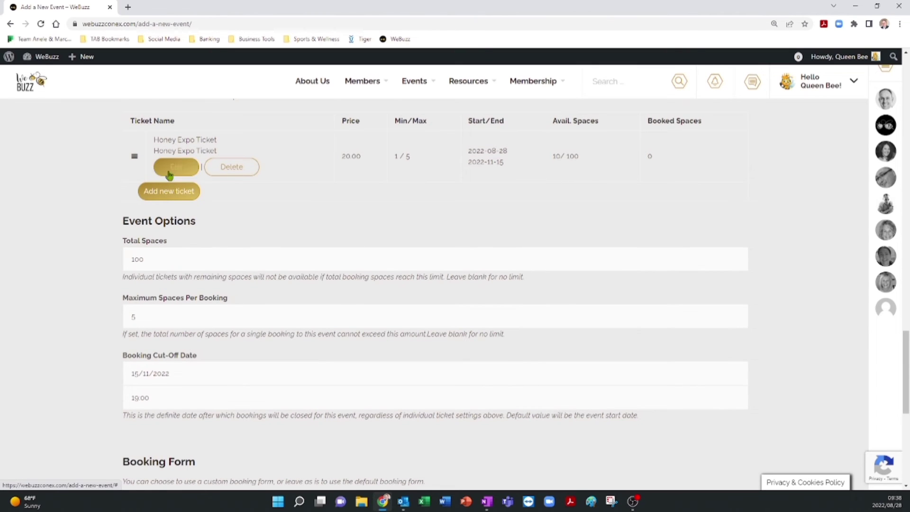
scroll(31, 189, "down", 2)
scroll(201, 132, "up", 3)
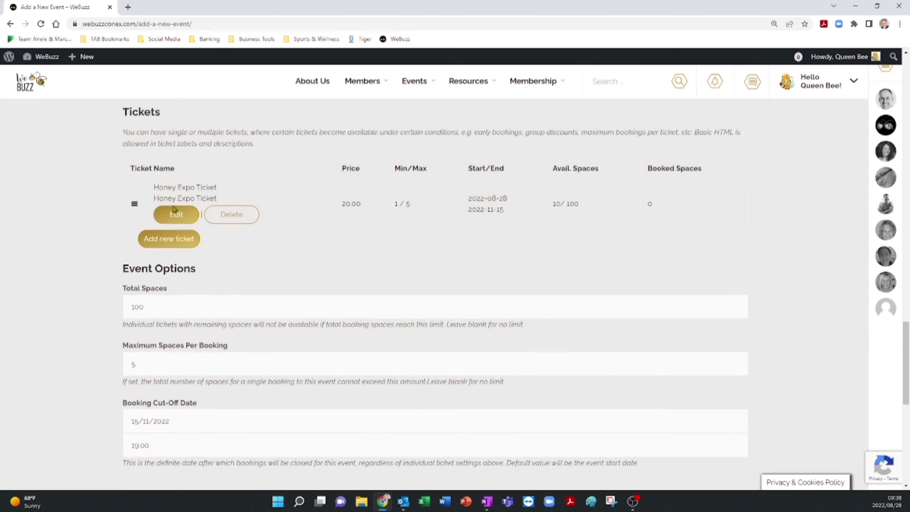
scroll(71, 242, "down", 6)
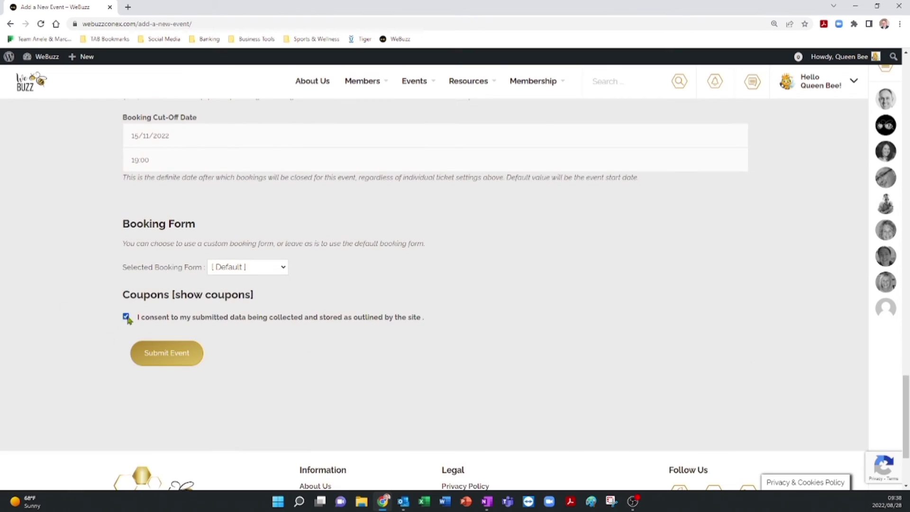
left_click(126, 318)
left_click(167, 358)
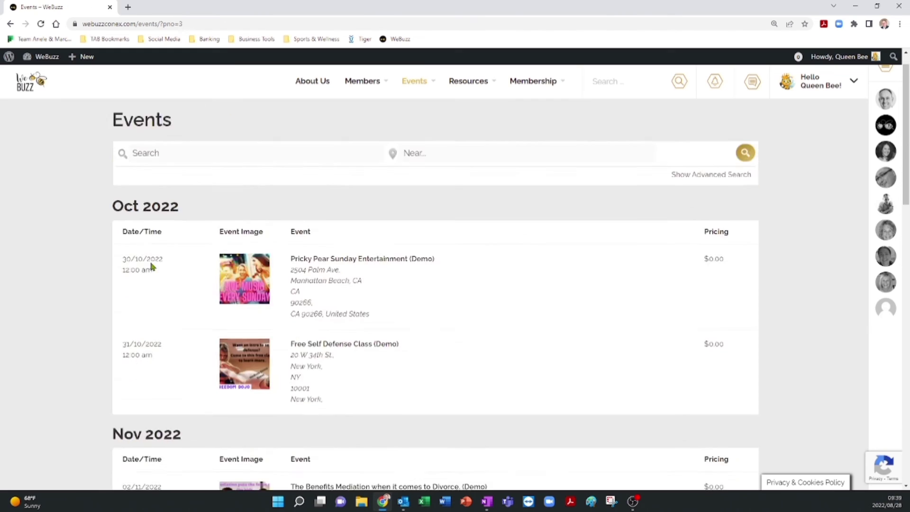
Step: Open the Honey Expo event from the November 2022 events list and select its page's web address
scroll(149, 264, "down", 10)
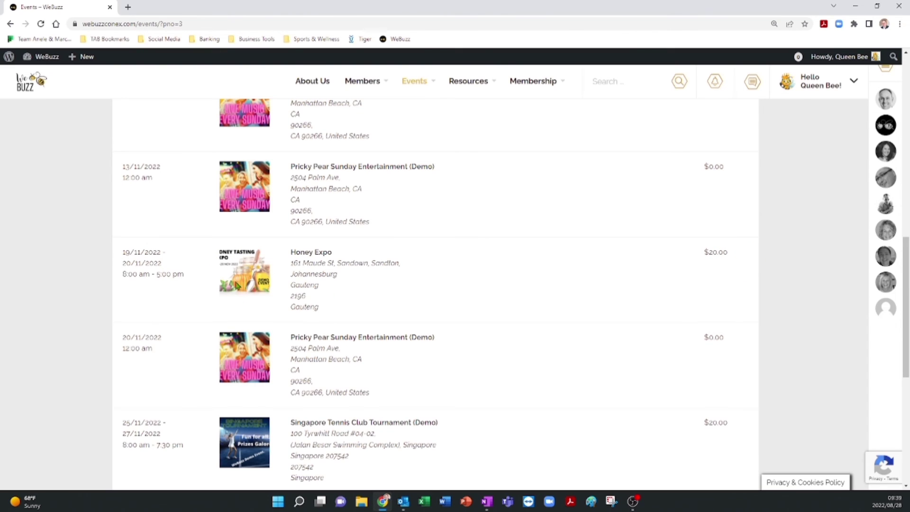
left_click(306, 256)
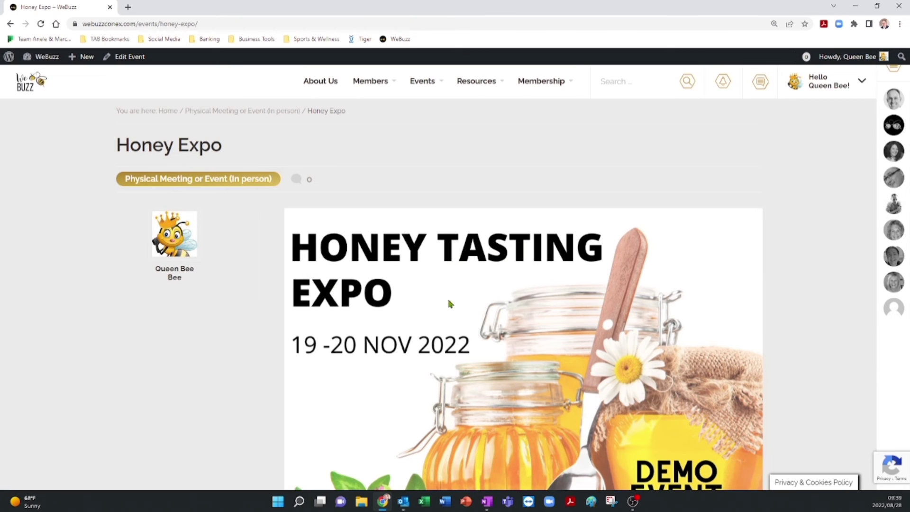
left_click(216, 23)
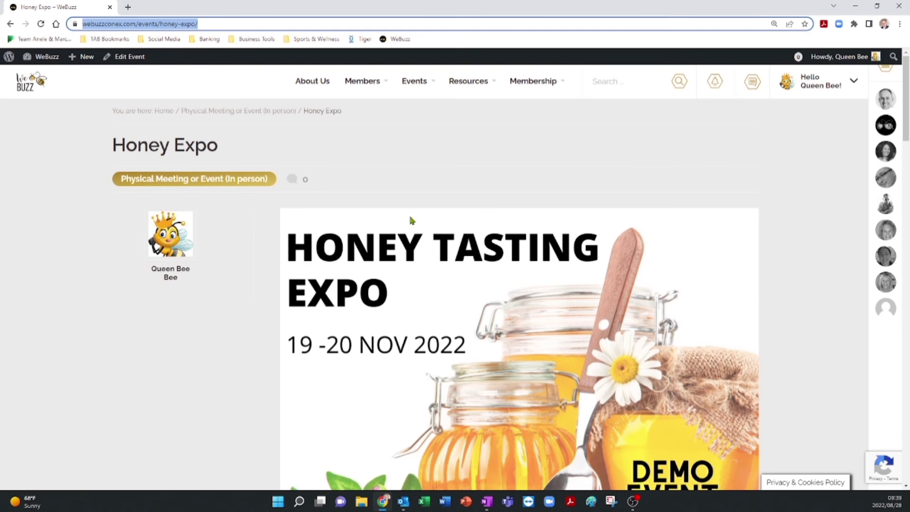
Step: Review the published Honey Expo page's image, date and time, location map, booking spaces and description
scroll(410, 218, "down", 1)
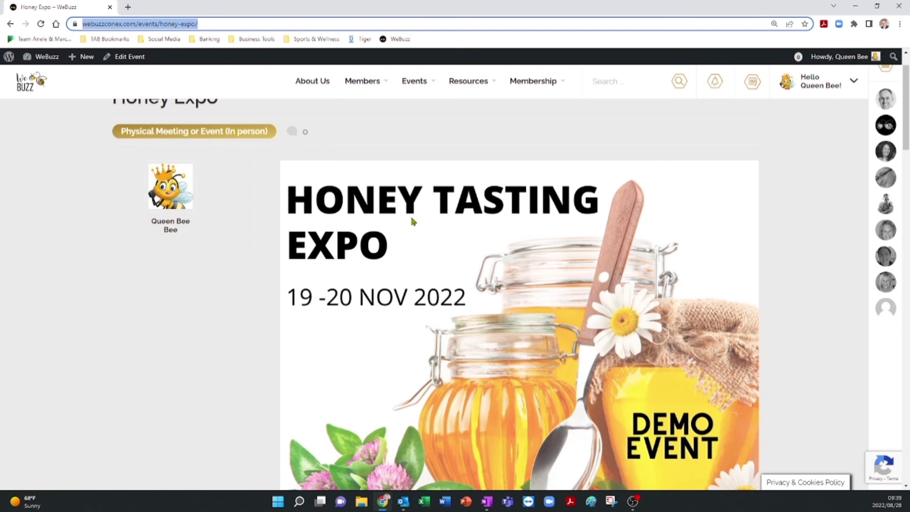
scroll(412, 218, "down", 1)
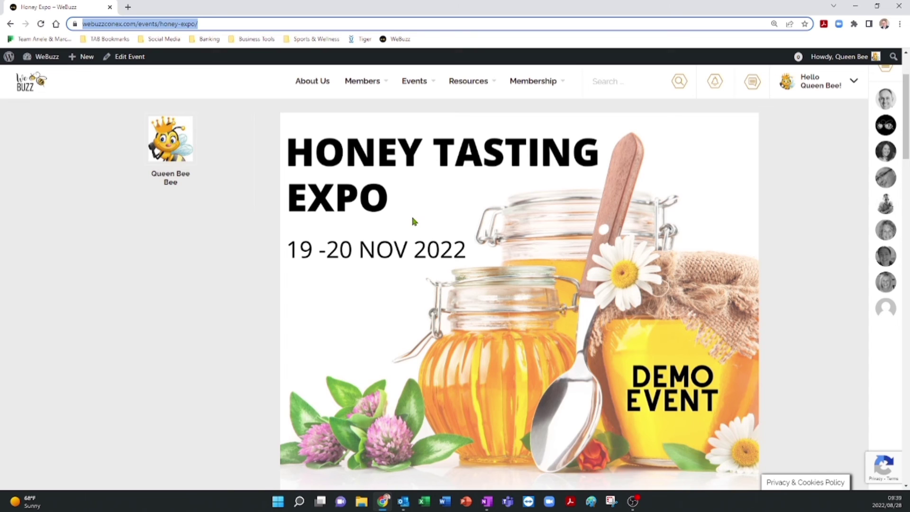
scroll(411, 218, "up", 2)
scroll(408, 220, "down", 4)
scroll(405, 229, "down", 5)
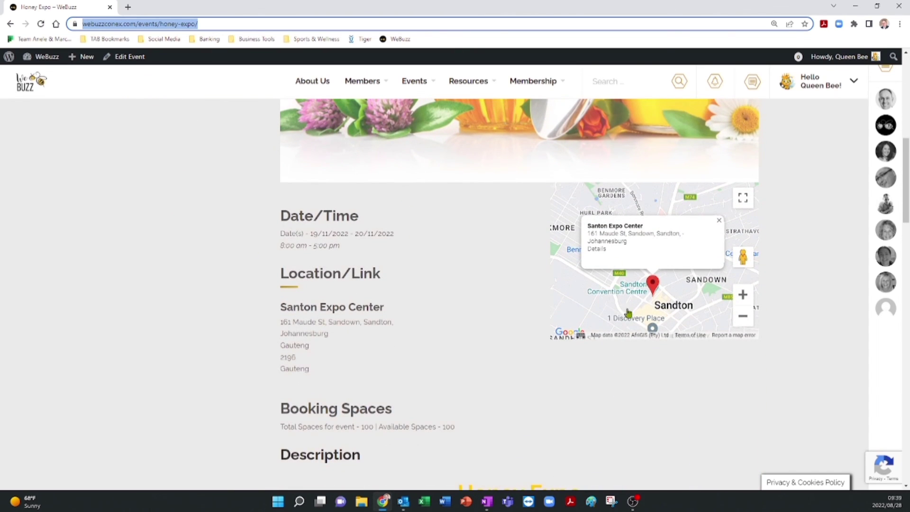
scroll(442, 260, "down", 5)
scroll(446, 260, "up", 3)
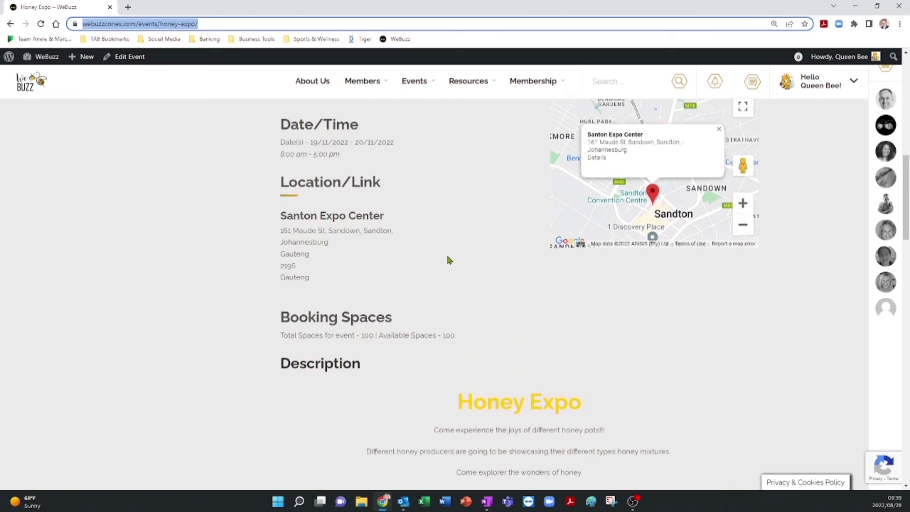
scroll(450, 260, "up", 2)
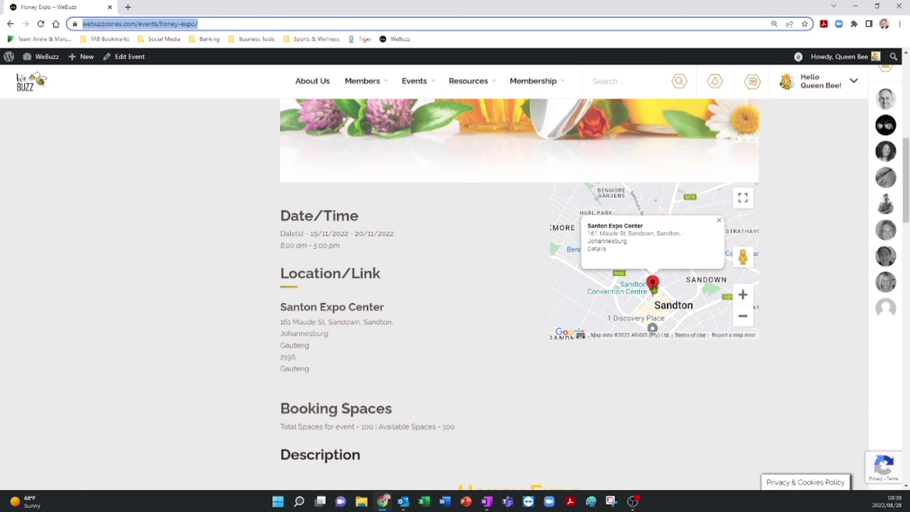
scroll(393, 288, "down", 2)
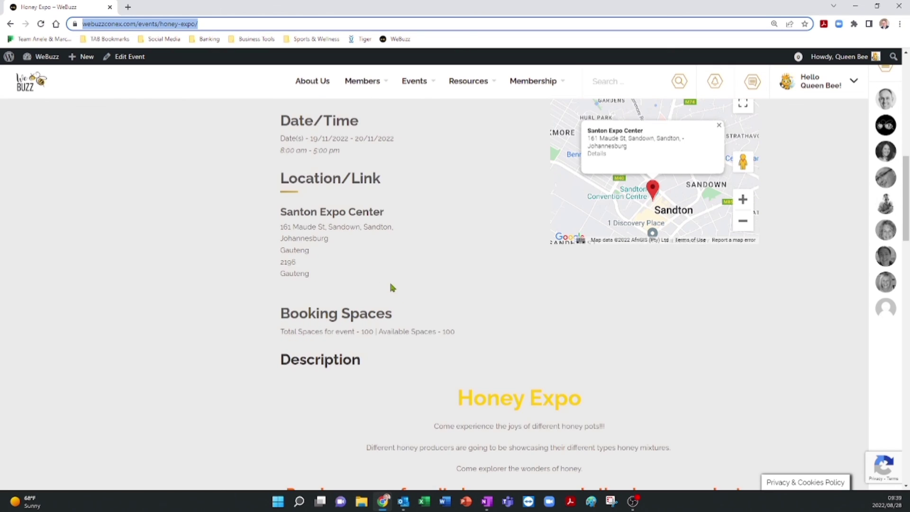
scroll(338, 226, "down", 3)
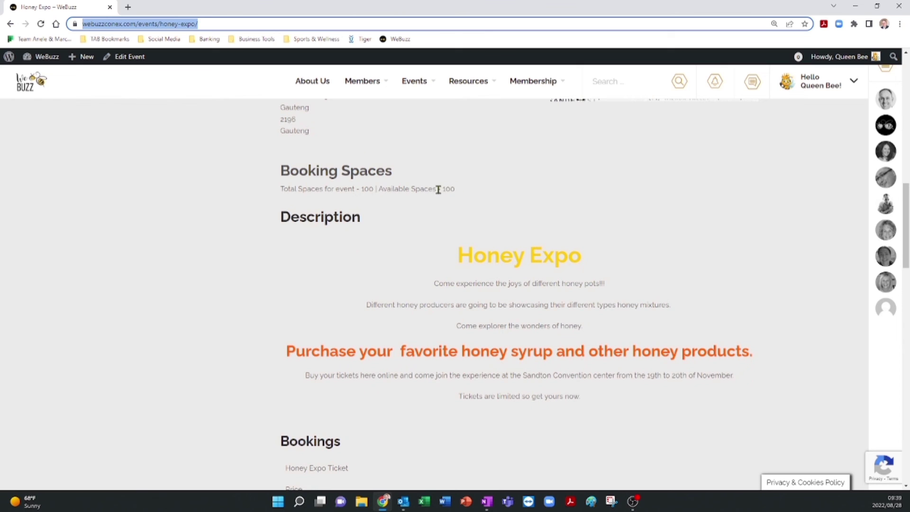
scroll(353, 218, "down", 2)
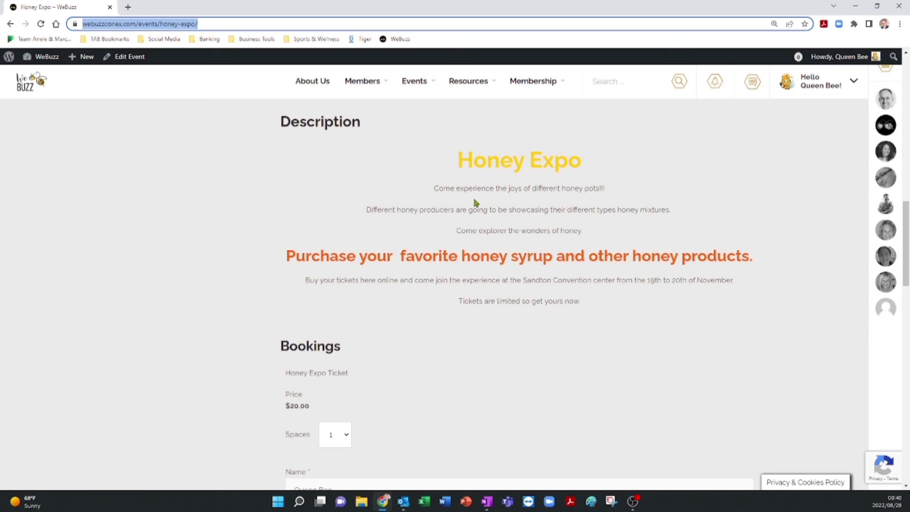
Step: Set the number of spaces to 3 for the Honey Expo Ticket in the booking form
scroll(471, 248, "down", 4)
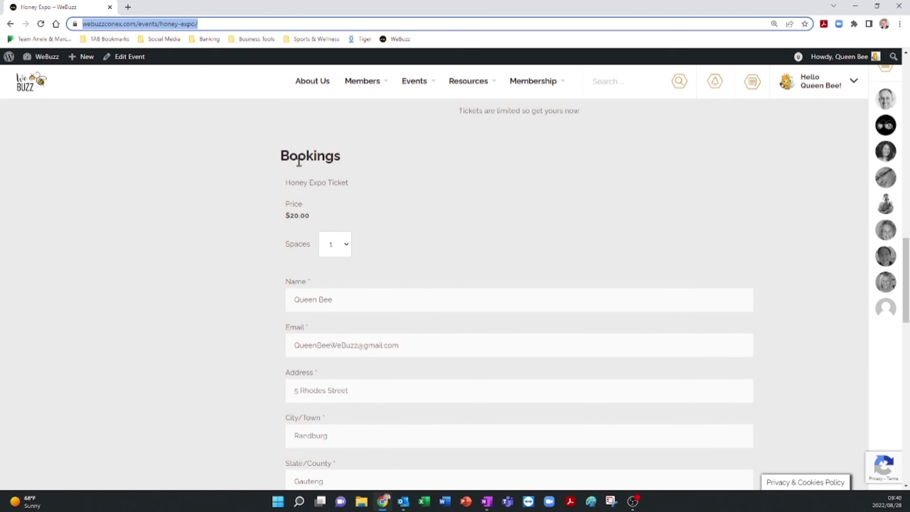
scroll(379, 206, "down", 2)
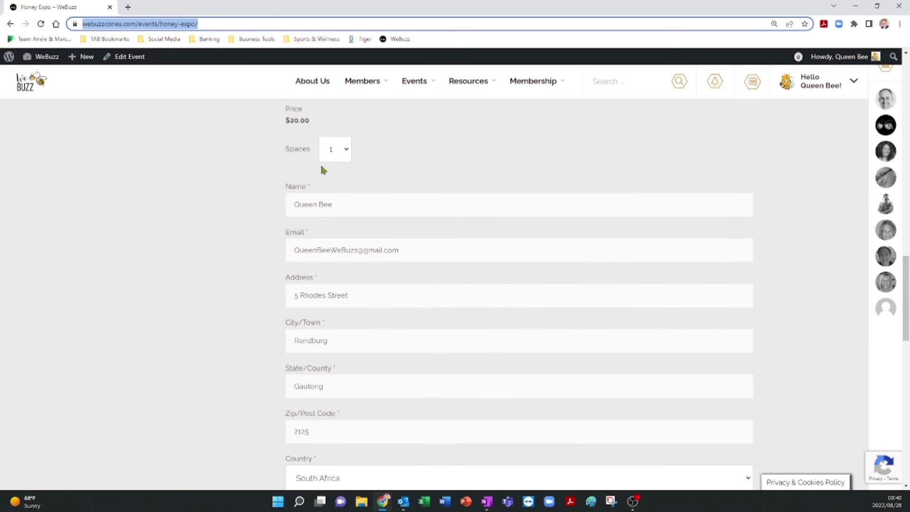
scroll(321, 170, "up", 2)
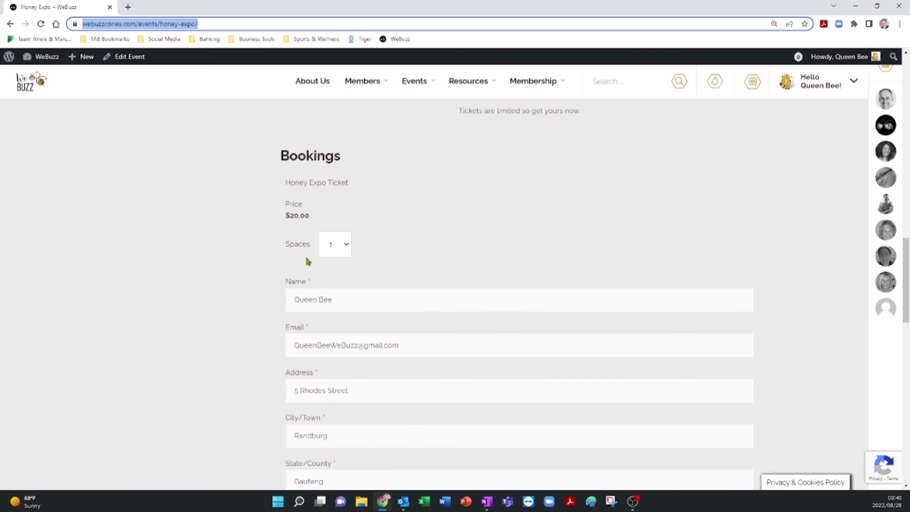
left_click(346, 245)
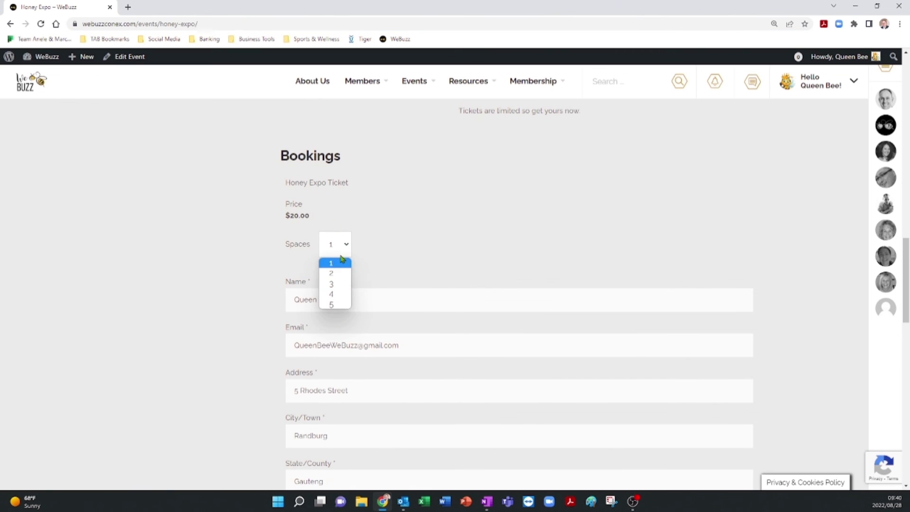
left_click(331, 284)
Step: Review the booking form's contact fields and PayPal payment option, and return to the start of the event page
scroll(338, 354, "down", 1)
scroll(340, 350, "down", 1)
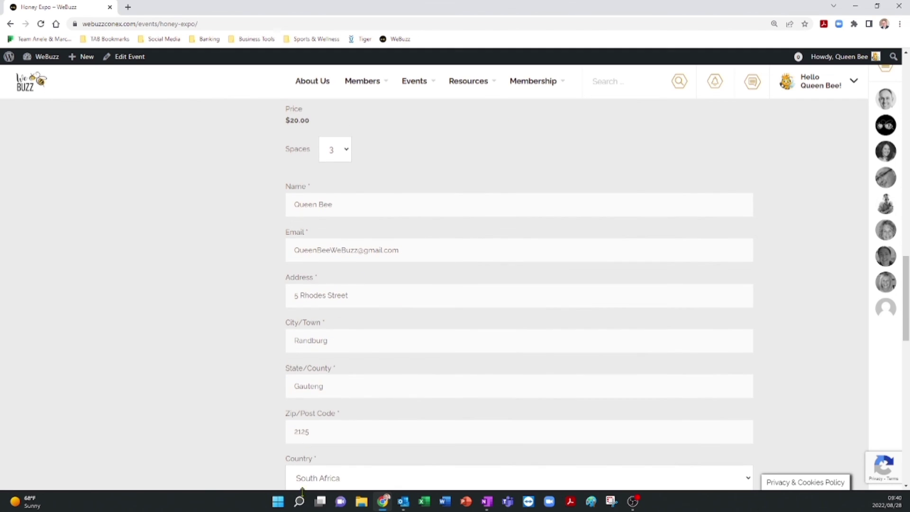
scroll(465, 337, "down", 7)
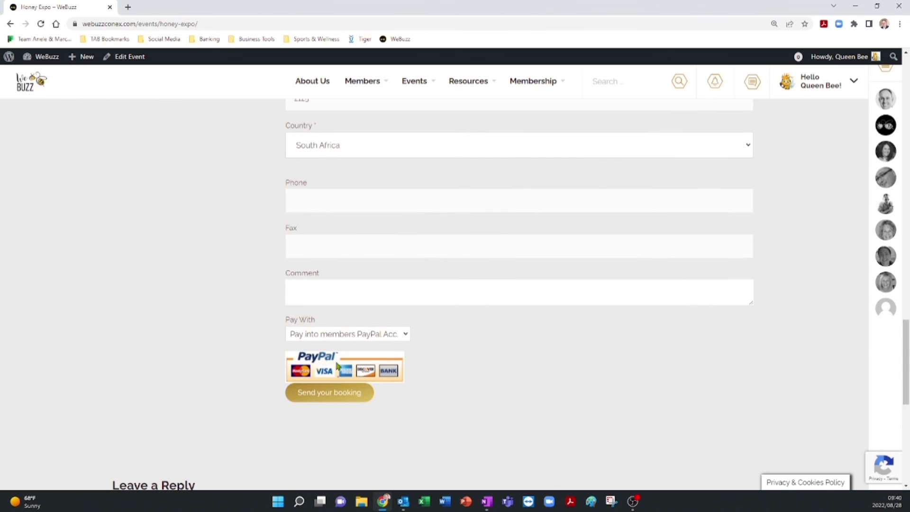
scroll(439, 196, "up", 15)
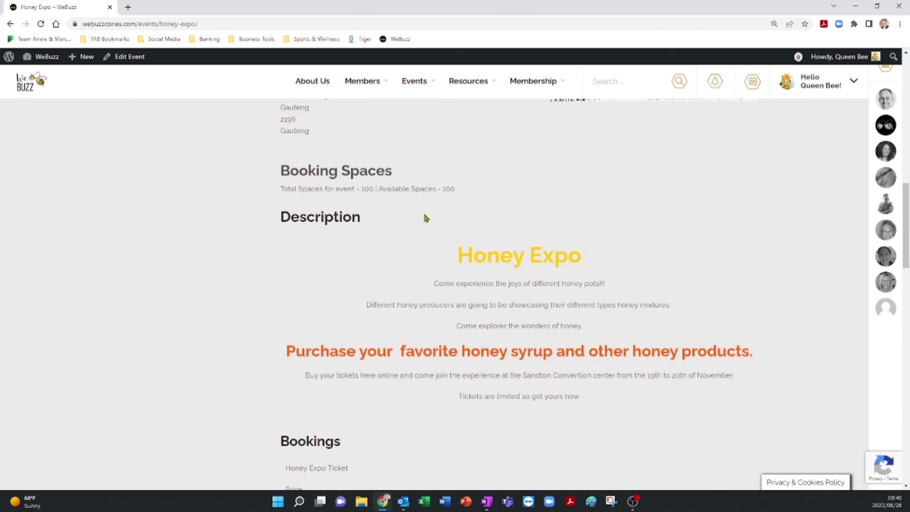
scroll(425, 218, "up", 11)
scroll(425, 218, "up", 5)
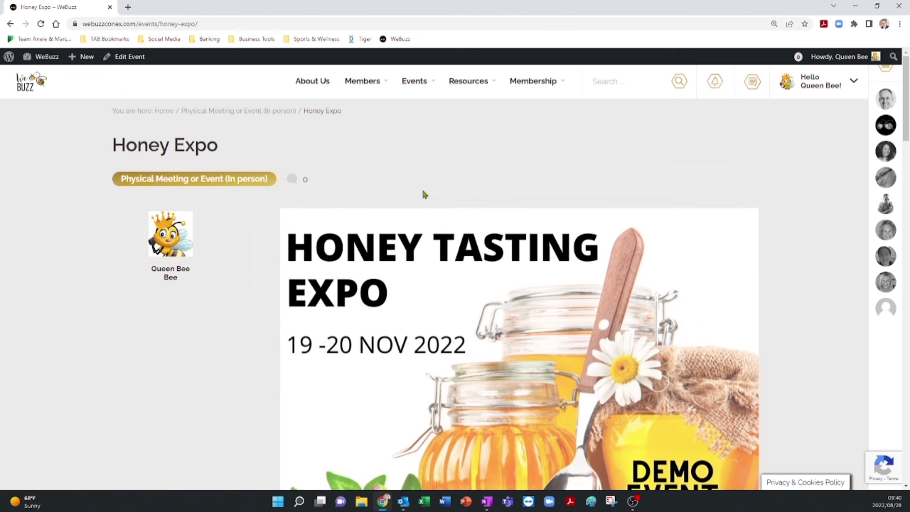